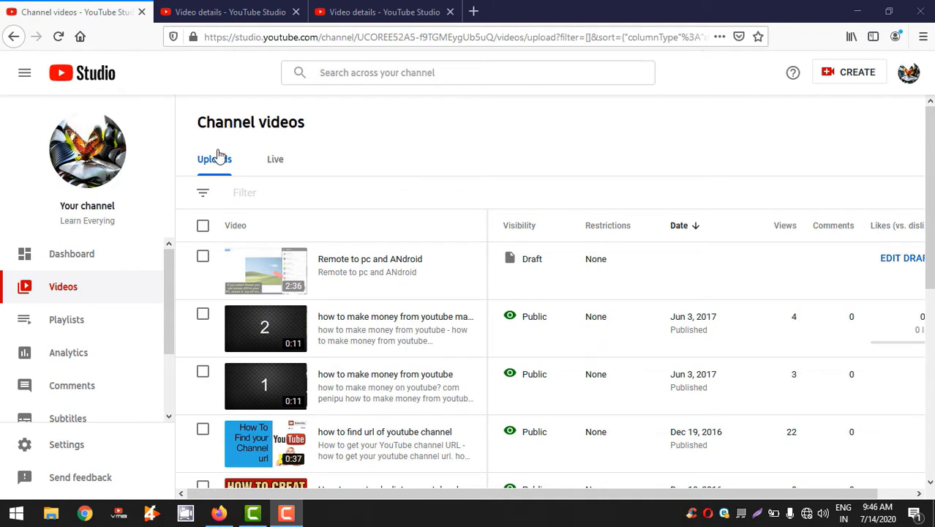
Select the two "how to make money from youtube" videos and start a bulk title edit with Insert at beginning
{"action": "left_click", "coordinate": [203, 316]}
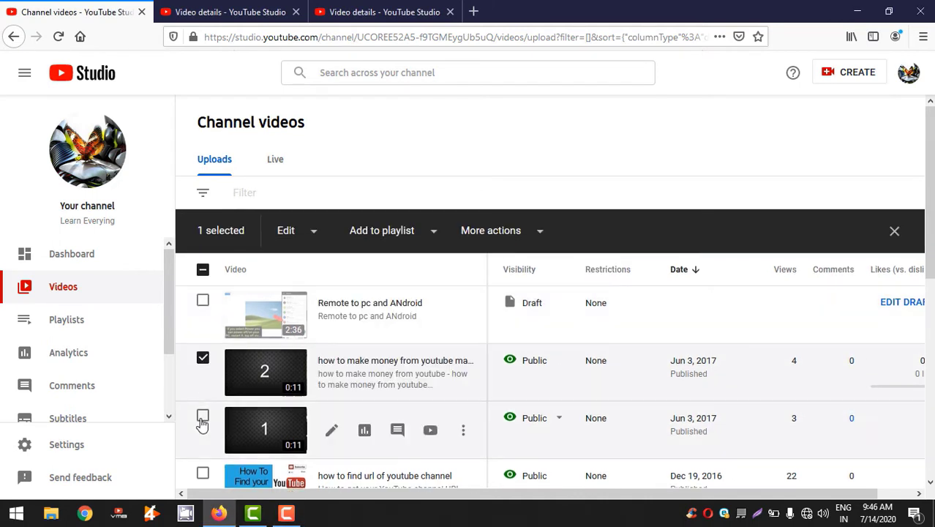
{"action": "left_click", "coordinate": [203, 419]}
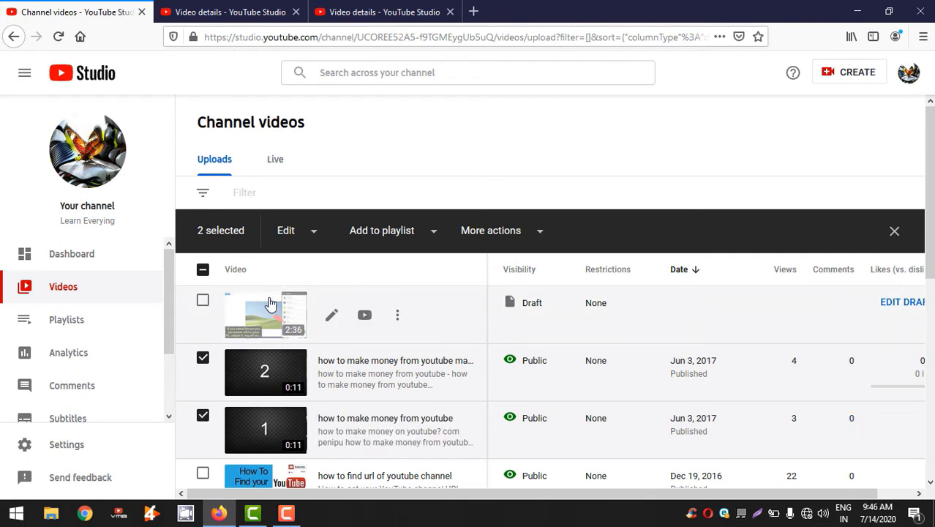
{"action": "left_click", "coordinate": [302, 238]}
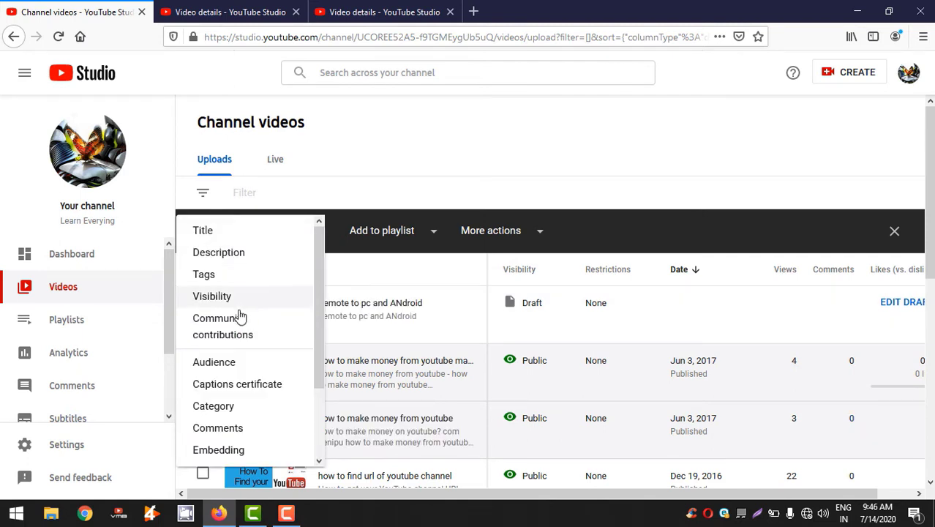
{"action": "left_click", "coordinate": [220, 242]}
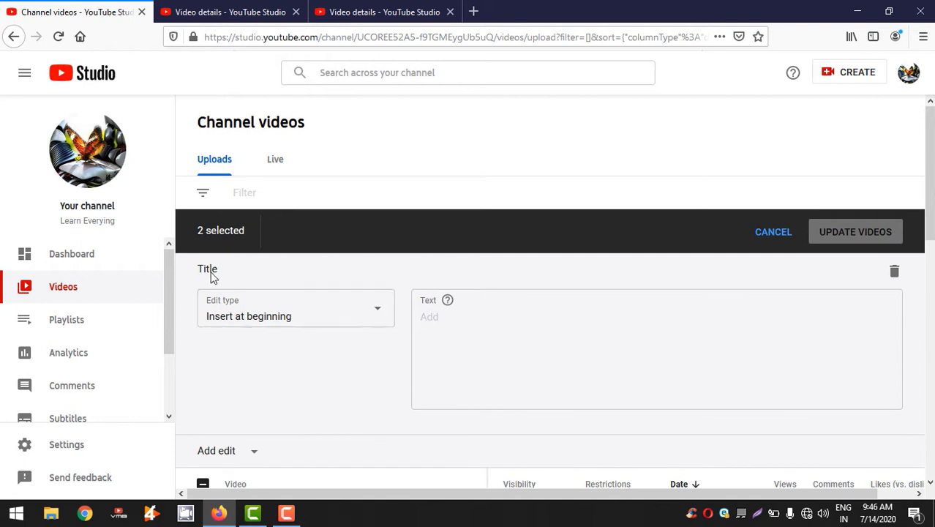
{"action": "left_click", "coordinate": [256, 327]}
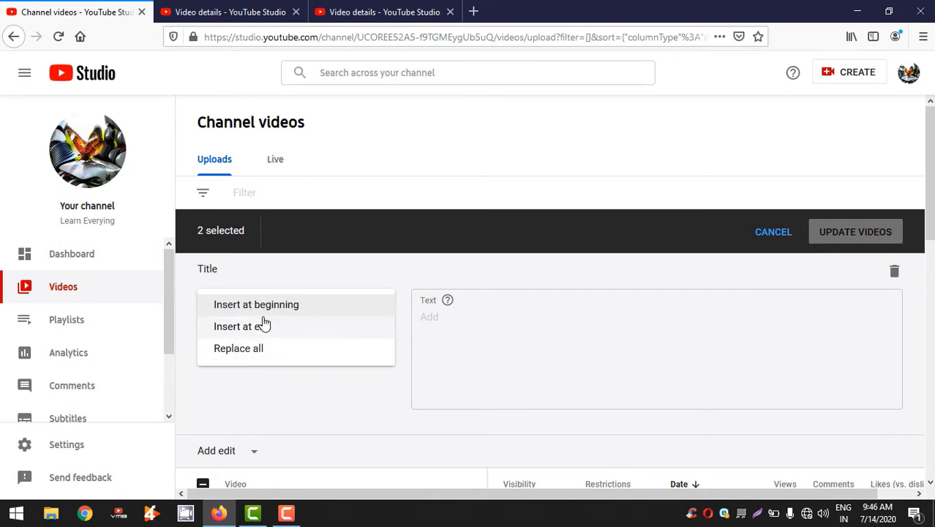
{"action": "left_click", "coordinate": [439, 318]}
Insert "youtube tips - " at the beginning of video 2's title on its details page and highlight the added text
{"action": "left_click", "coordinate": [227, 12]}
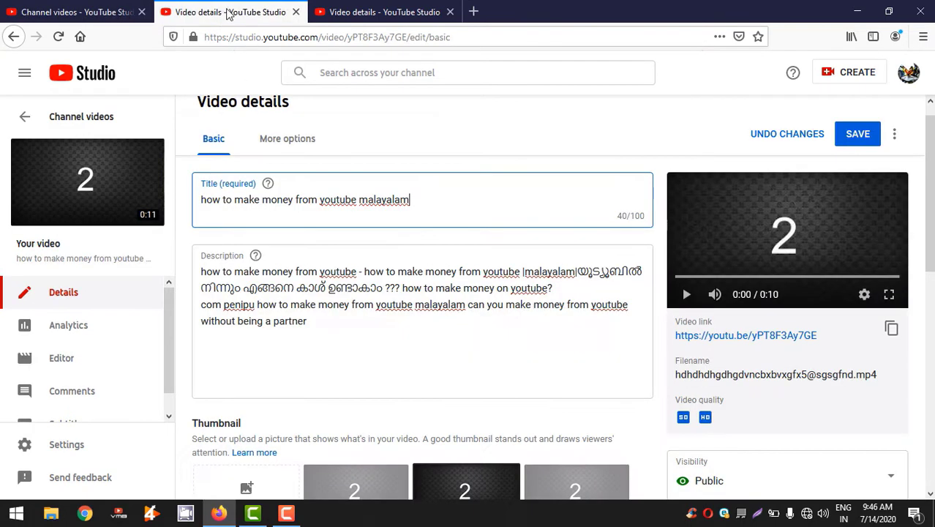
{"action": "left_click", "coordinate": [366, 13]}
{"action": "left_click", "coordinate": [265, 13]}
{"action": "left_click", "coordinate": [202, 202]}
{"action": "type", "text": "youtub"}
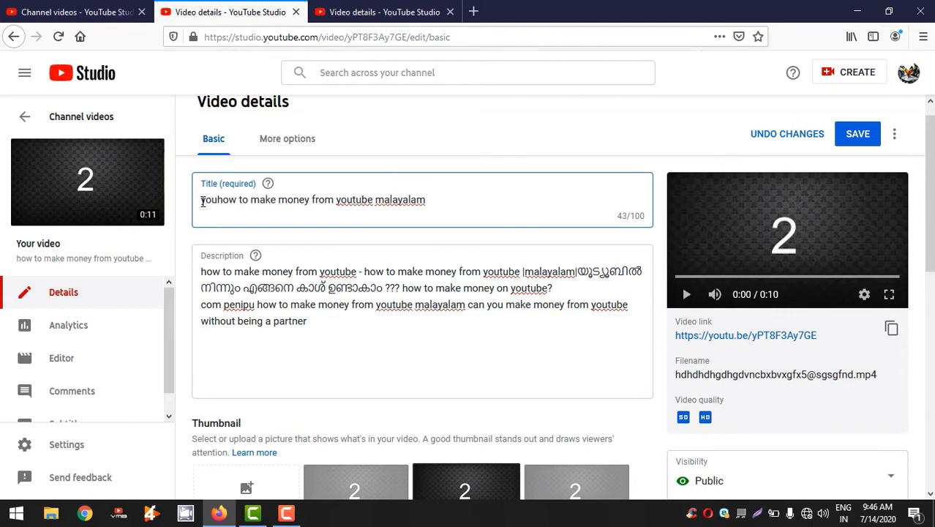
{"action": "type", "text": "e tip"}
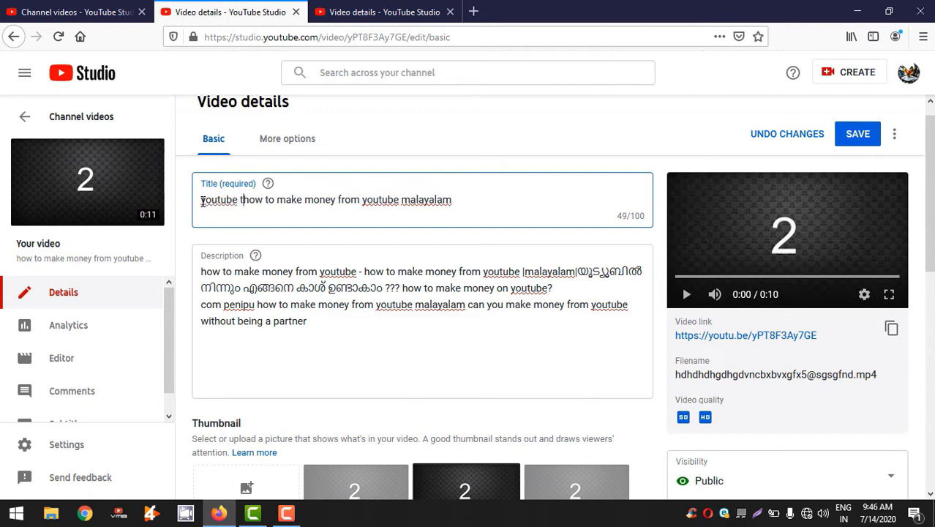
{"action": "type", "text": "s "}
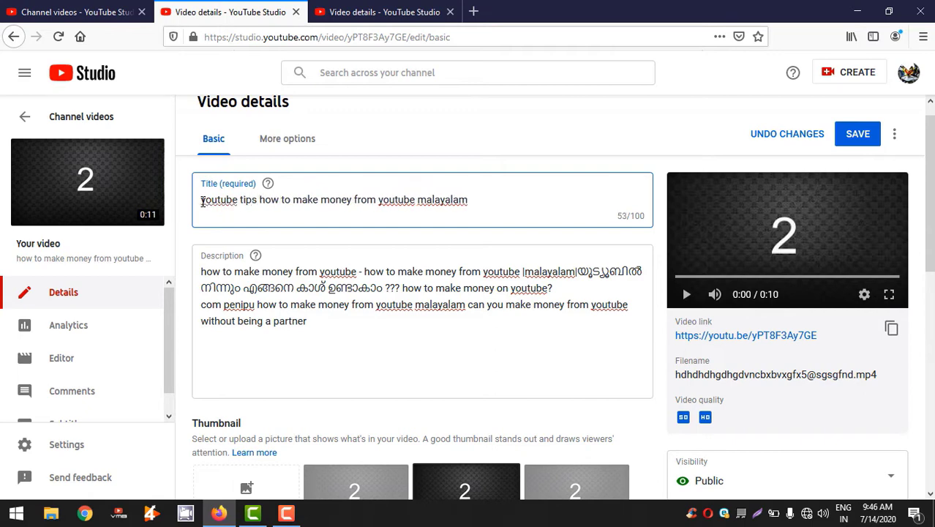
{"action": "type", "text": "-"}
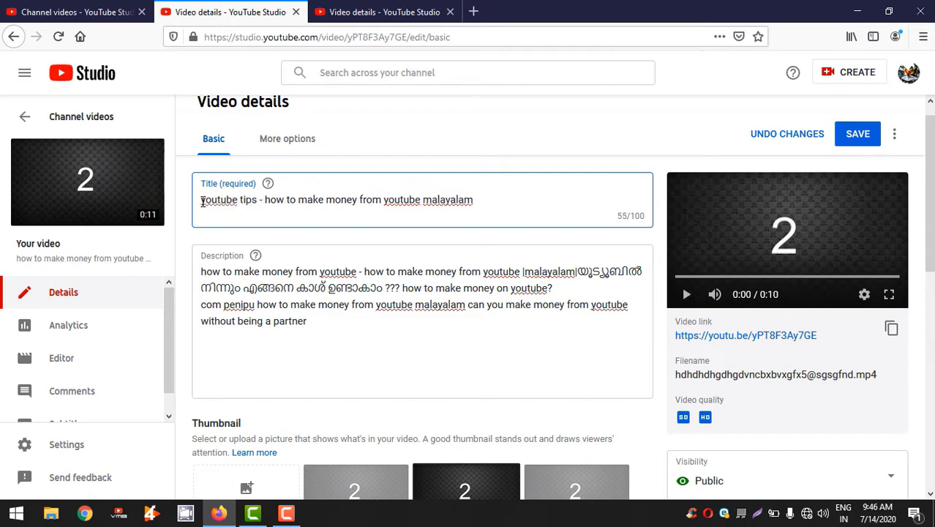
{"action": "left_click_drag", "start_coordinate": [264, 200], "coordinate": [196, 202]}
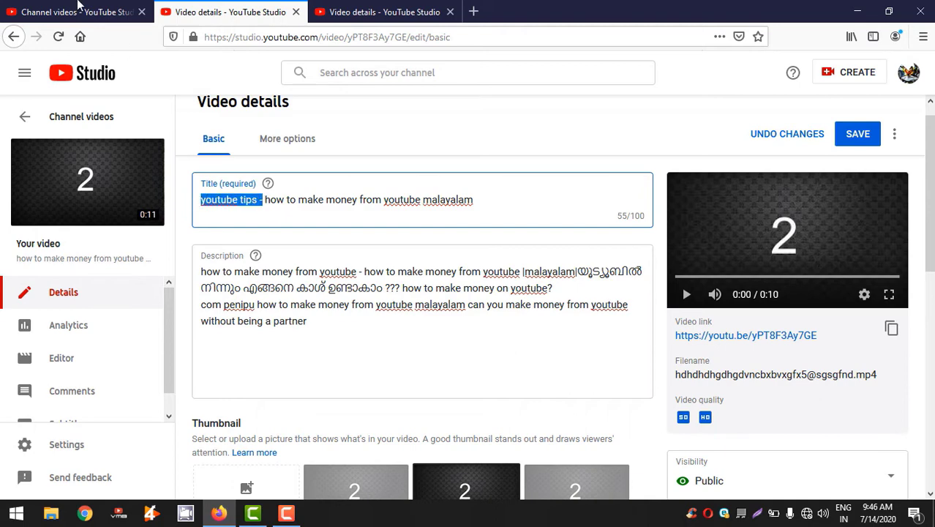
Enter "youtube tips" as the text of the bulk title edit in the channel's video list
{"action": "left_click", "coordinate": [77, 12]}
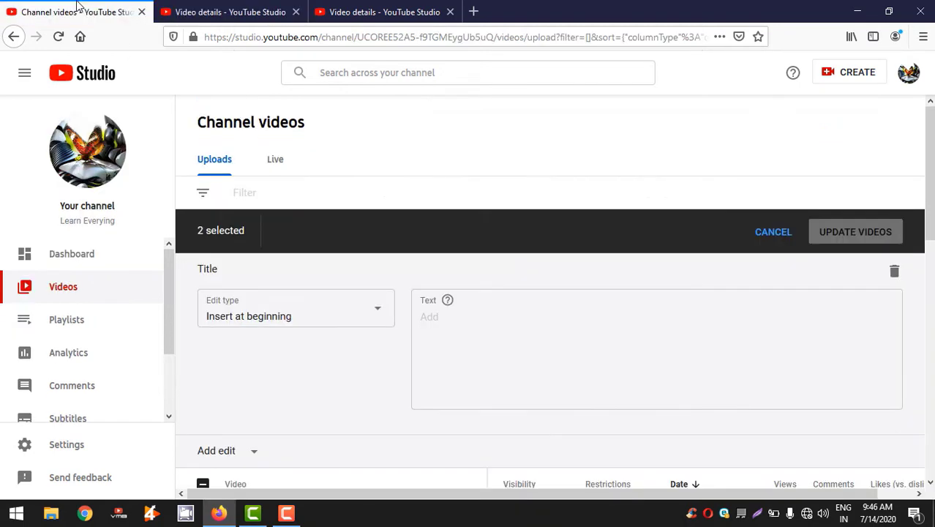
{"action": "left_click", "coordinate": [454, 315]}
{"action": "type", "text": "yo"}
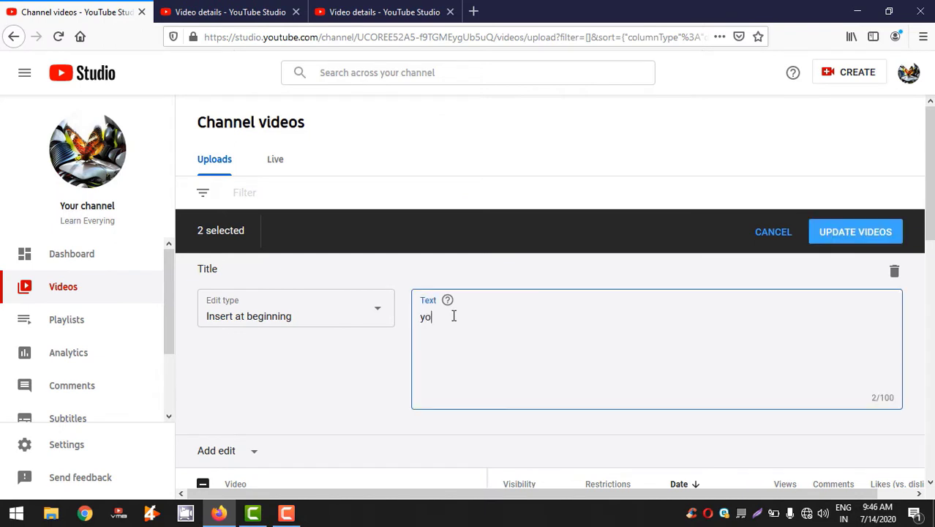
{"action": "type", "text": "utube tips"}
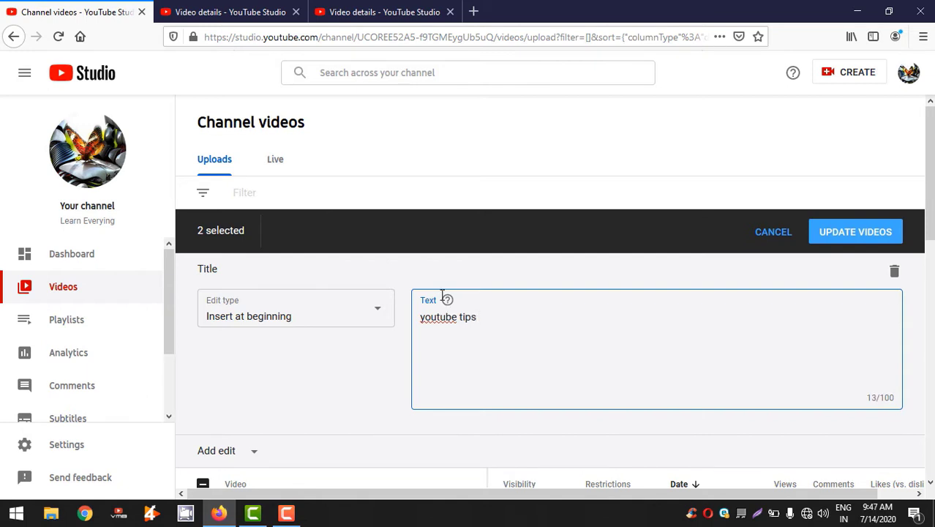
Compare where the inserted text goes in the titles on the details pages of videos 2 and 1
{"action": "left_click", "coordinate": [257, 9]}
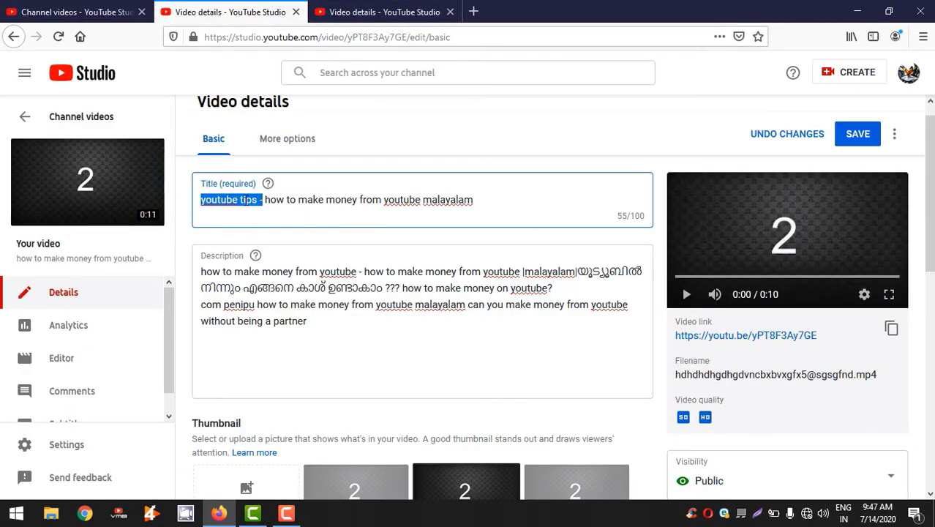
{"action": "left_click", "coordinate": [365, 13]}
{"action": "left_click", "coordinate": [201, 221]}
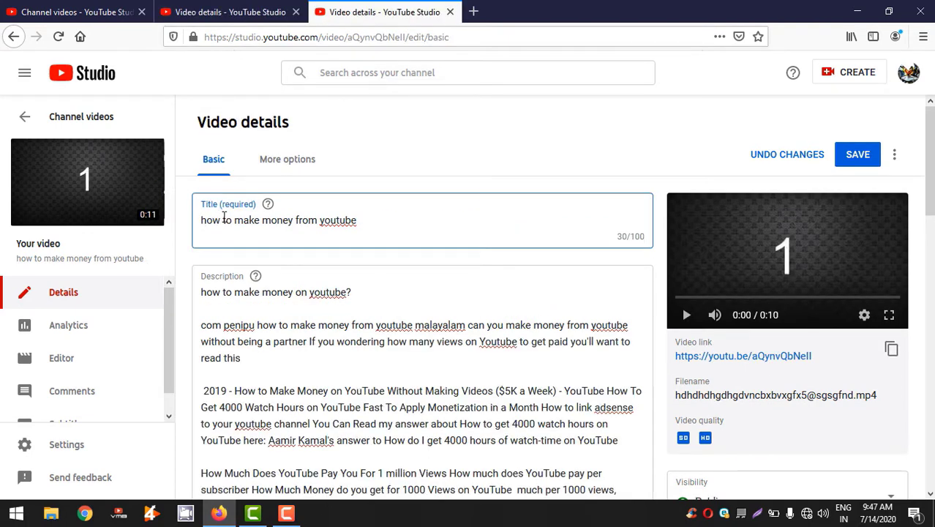
{"action": "left_click", "coordinate": [214, 14]}
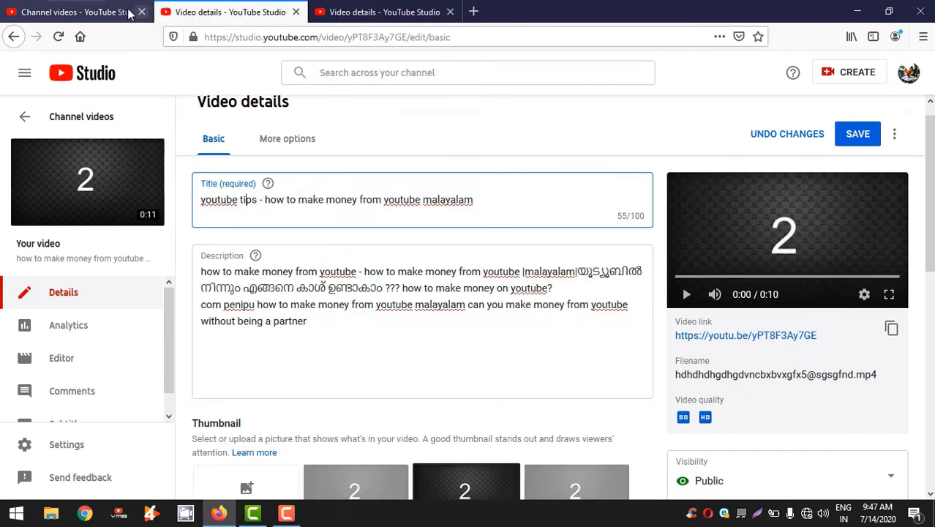
Change the bulk title edit type to Insert at end and select the "youtube tips" text
{"action": "left_click", "coordinate": [105, 13]}
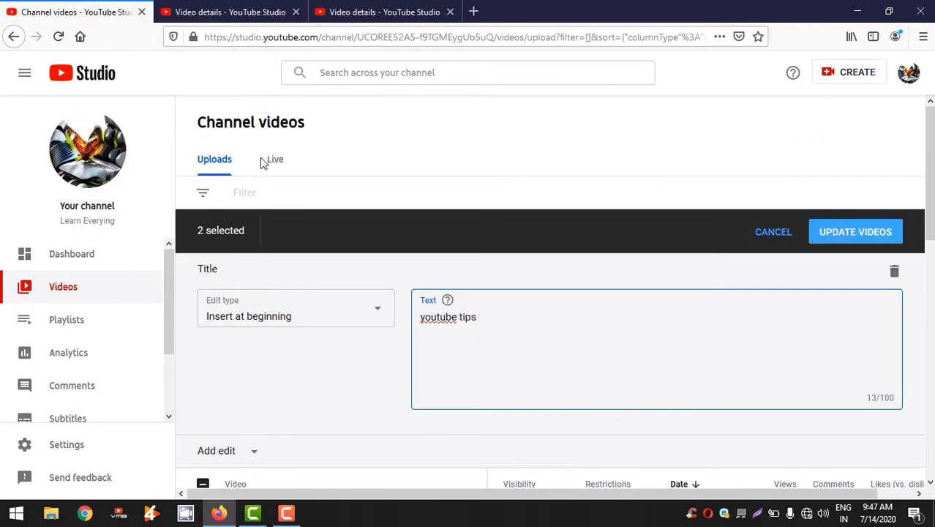
{"action": "left_click", "coordinate": [273, 325]}
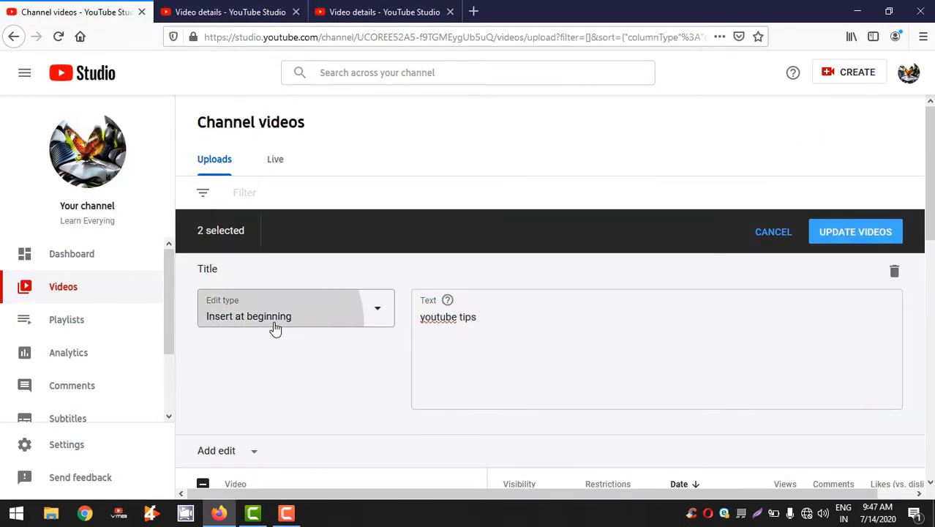
{"action": "left_click", "coordinate": [265, 329]}
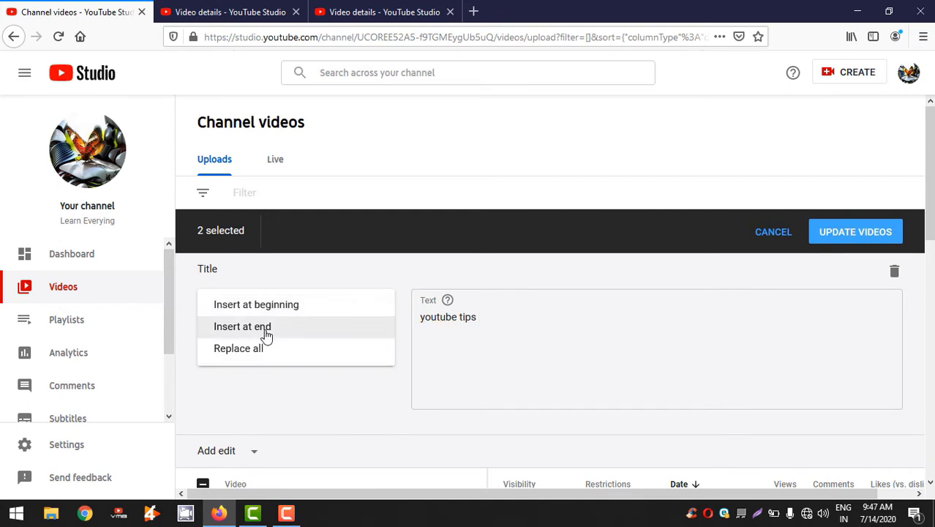
{"action": "left_click_drag", "start_coordinate": [507, 320], "coordinate": [417, 317]}
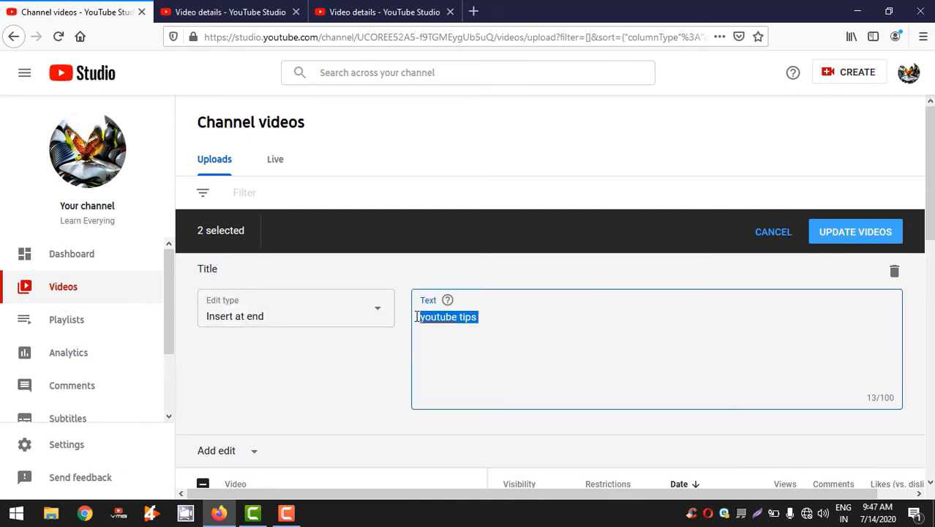
Move "youtube tips" to the end of video 2's title without the dash, and paste it at the end of video 1's title
{"action": "left_click", "coordinate": [222, 12]}
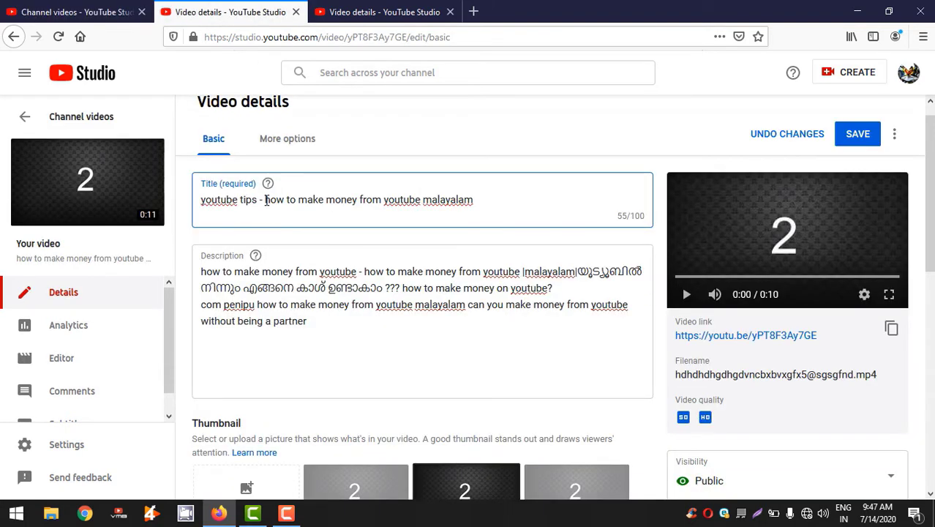
{"action": "left_click_drag", "start_coordinate": [265, 199], "coordinate": [195, 199]}
{"action": "key", "text": "ctrl+c"}
{"action": "key", "text": "BackSpace"}
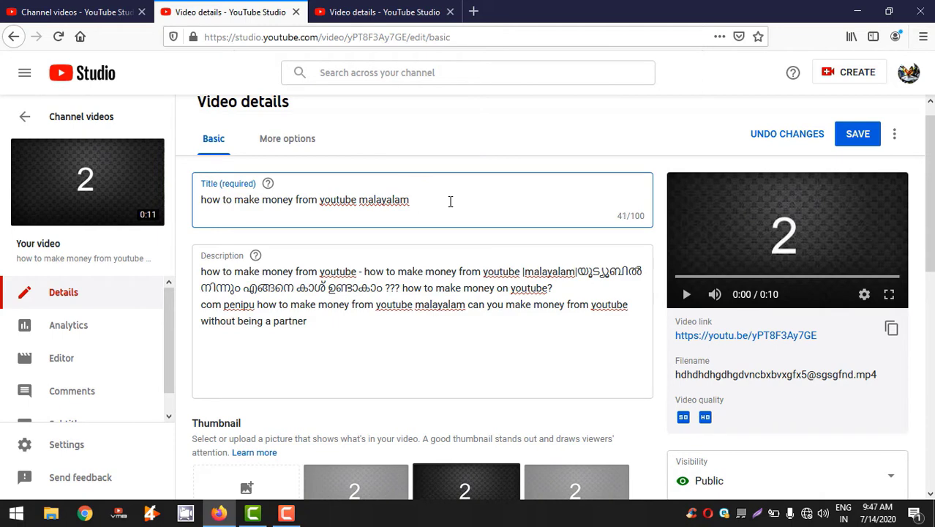
{"action": "type", "text": "youtube tips"}
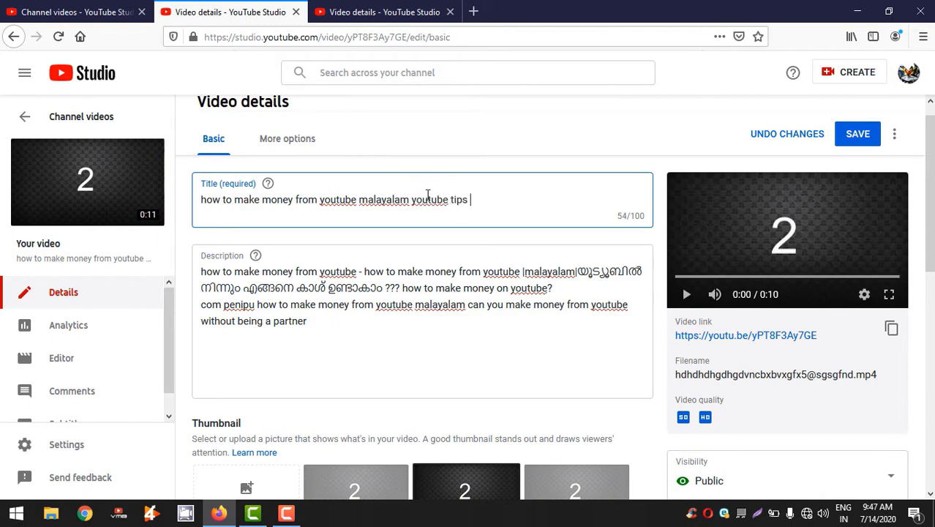
{"action": "left_click", "coordinate": [368, 12]}
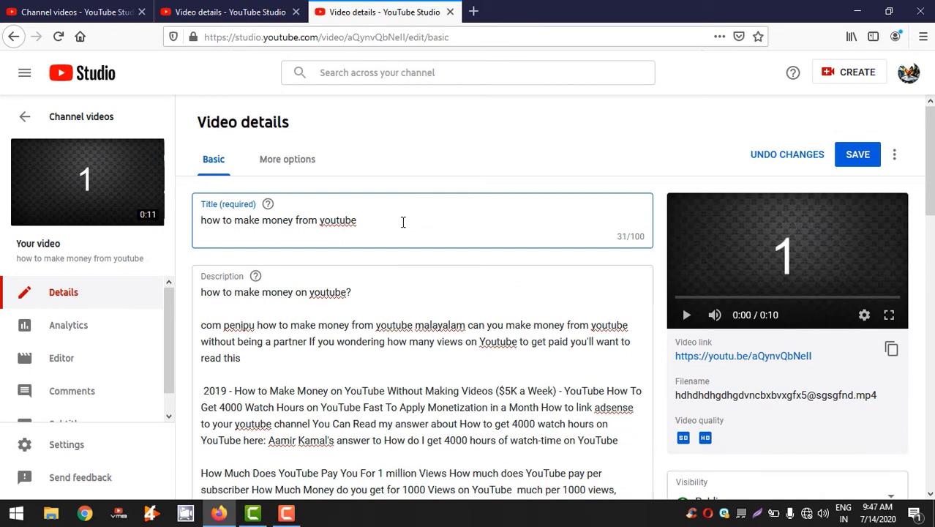
{"action": "key", "text": "ctrl+v"}
Set the bulk title edit type to Replace all, and cancel the bulk title edit
{"action": "left_click", "coordinate": [81, 12]}
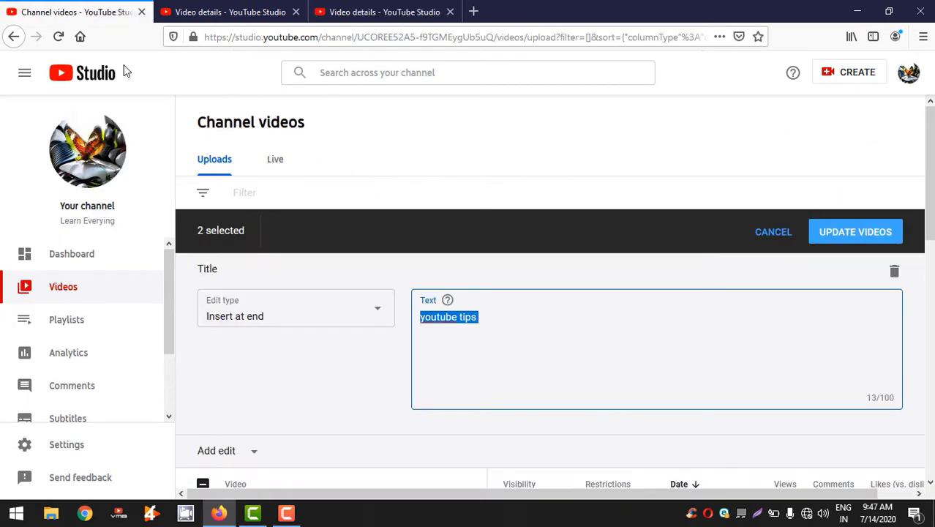
{"action": "left_click", "coordinate": [258, 311]}
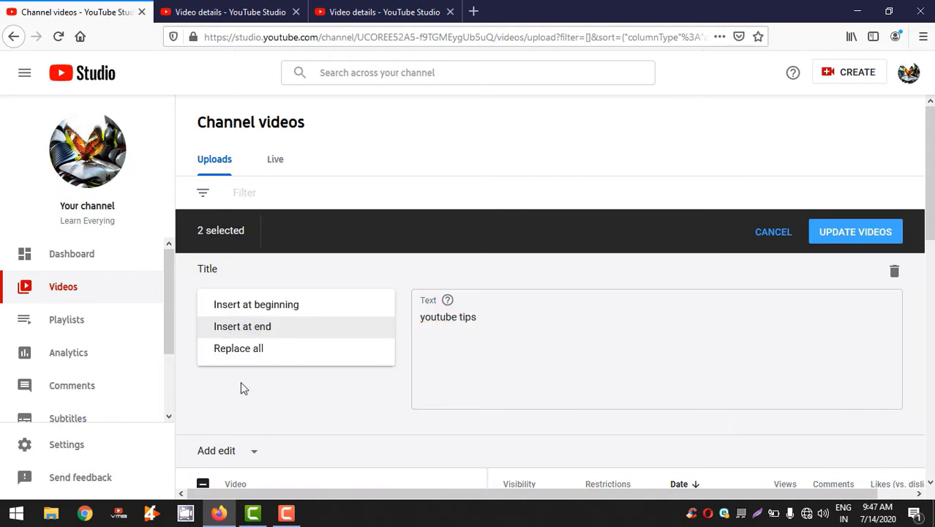
{"action": "left_click", "coordinate": [241, 350]}
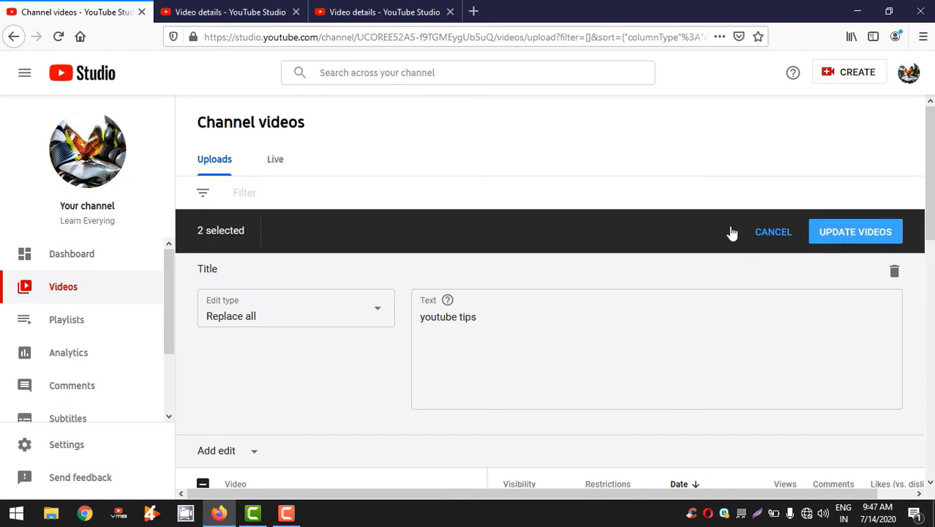
{"action": "left_click", "coordinate": [766, 234]}
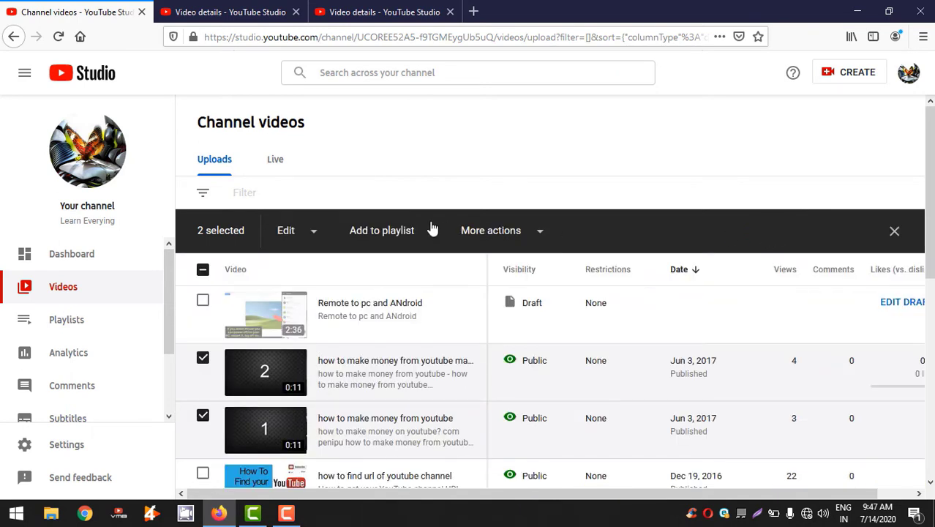
Start a bulk description edit for the two selected videos and show its edit type options
{"action": "left_click", "coordinate": [288, 233]}
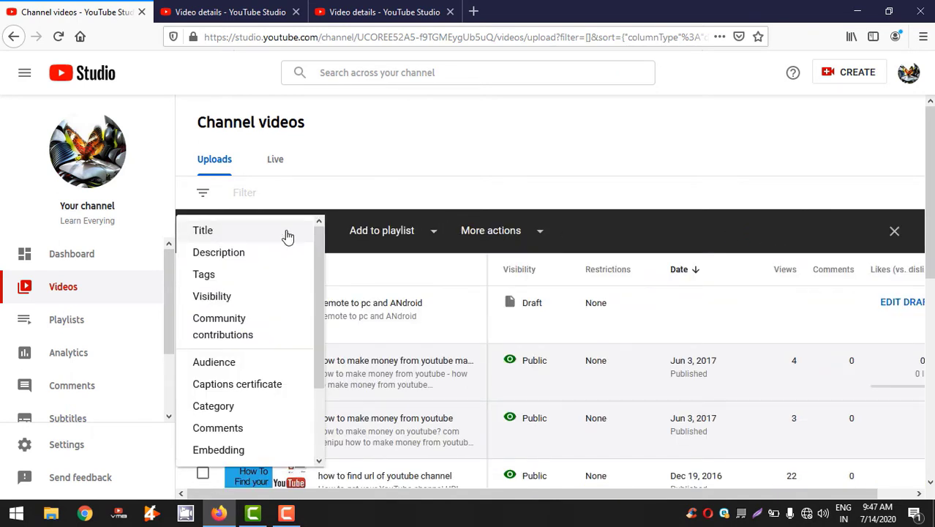
{"action": "left_click", "coordinate": [237, 260]}
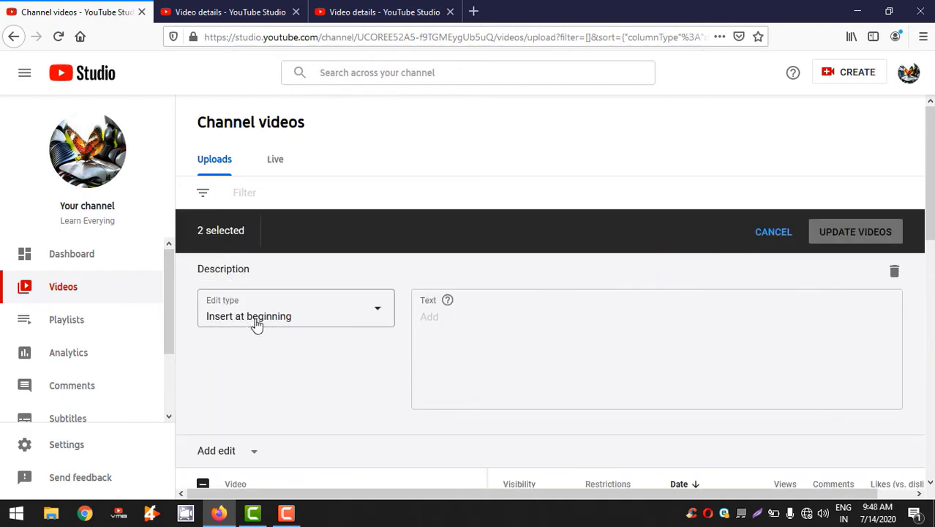
{"action": "left_click", "coordinate": [292, 319]}
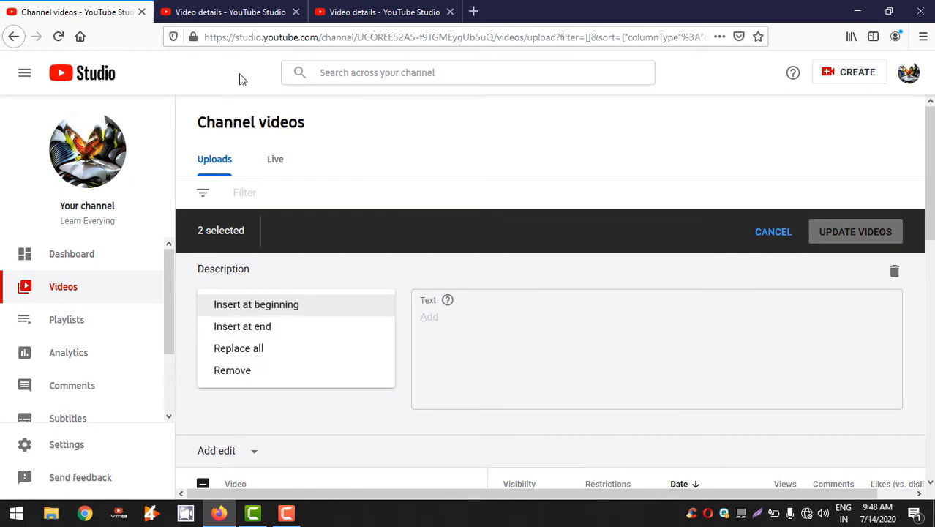
Insert "youtube tips" at the beginning of video 2's description on its details page
{"action": "left_click", "coordinate": [223, 11]}
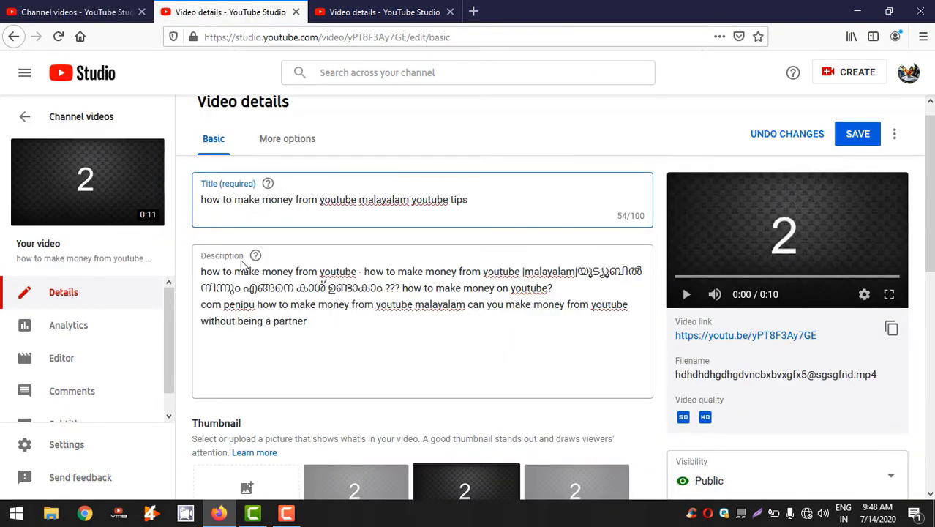
{"action": "left_click", "coordinate": [202, 271]}
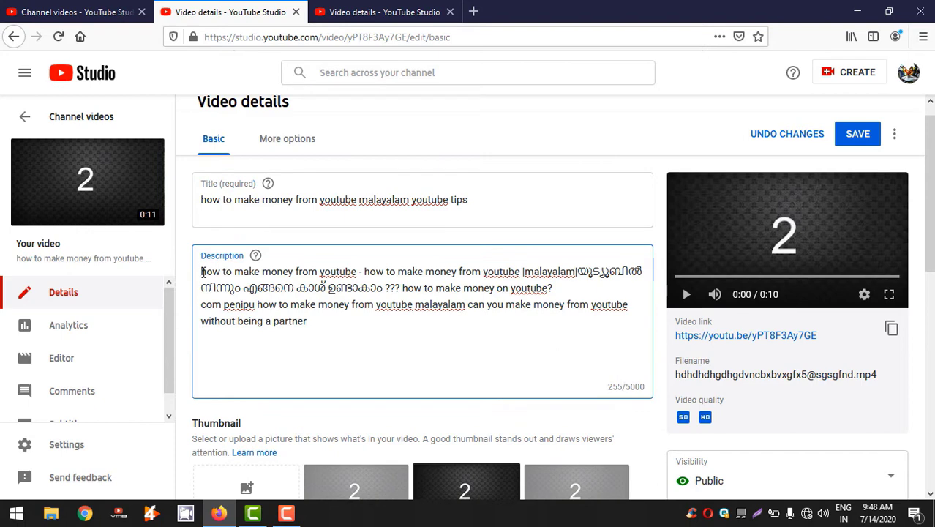
{"action": "key", "text": "ctrl+v"}
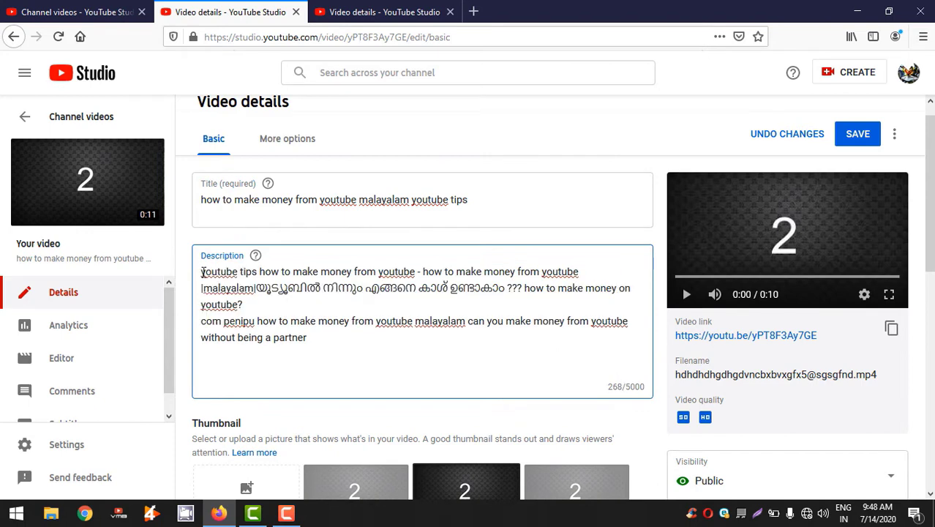
Copy "youtube tips" from the start of video 2's description into the bulk description edit's text with Insert at beginning
{"action": "left_click_drag", "start_coordinate": [256, 272], "coordinate": [196, 271]}
{"action": "key", "text": "ctrl+c"}
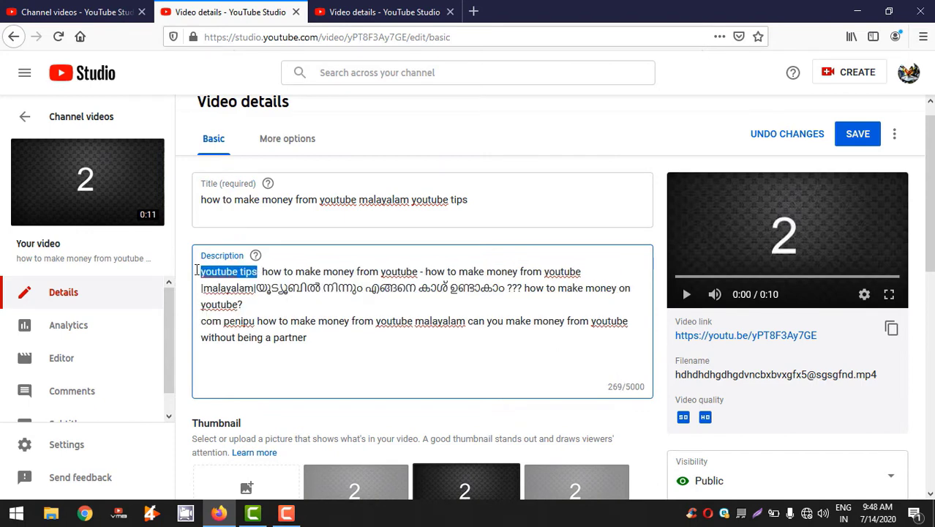
{"action": "left_click", "coordinate": [80, 12]}
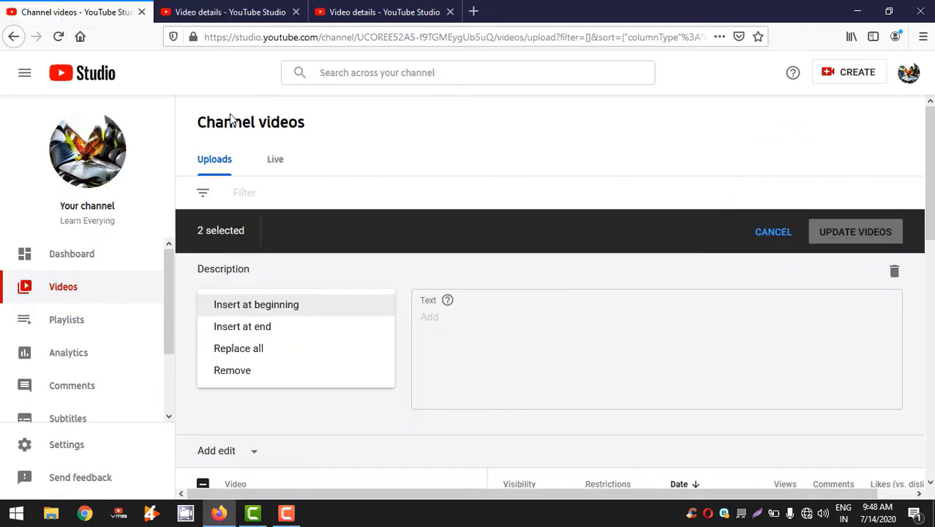
{"action": "left_click", "coordinate": [434, 317]}
{"action": "left_click", "coordinate": [434, 317]}
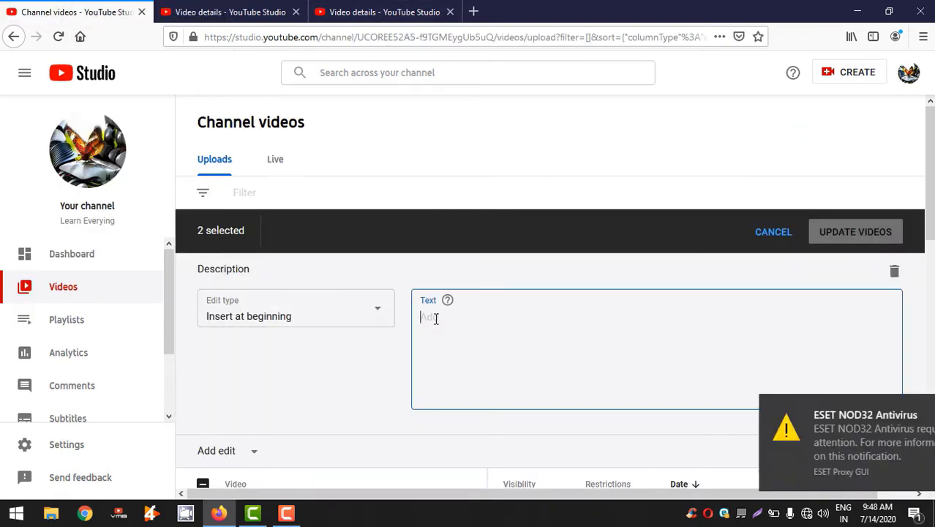
{"action": "key", "text": "ctrl+v"}
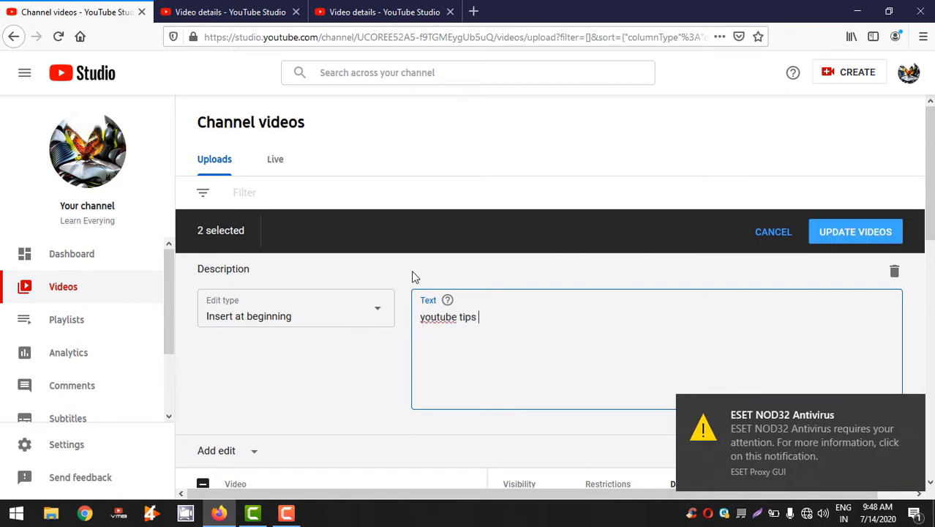
Paste "youtube tips" at the beginning of video 1's description on its details page
{"action": "left_click", "coordinate": [352, 23]}
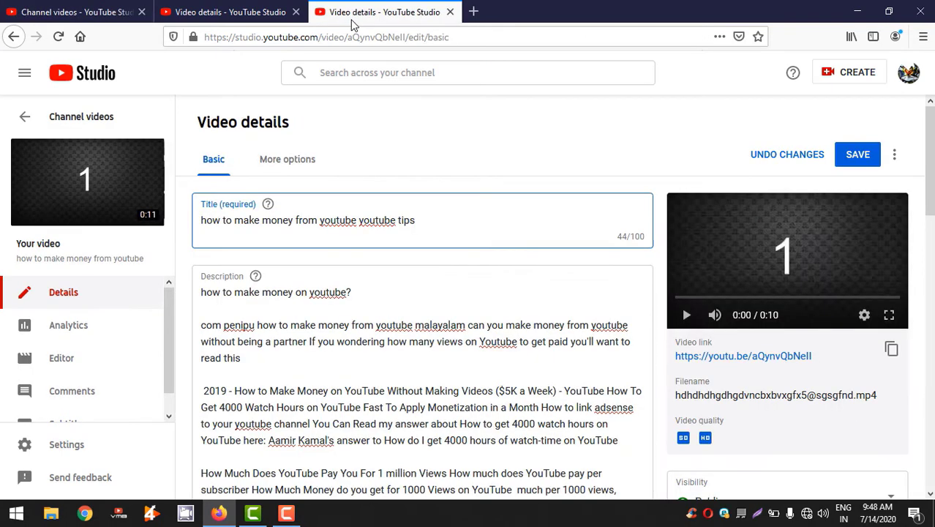
{"action": "left_click", "coordinate": [203, 297]}
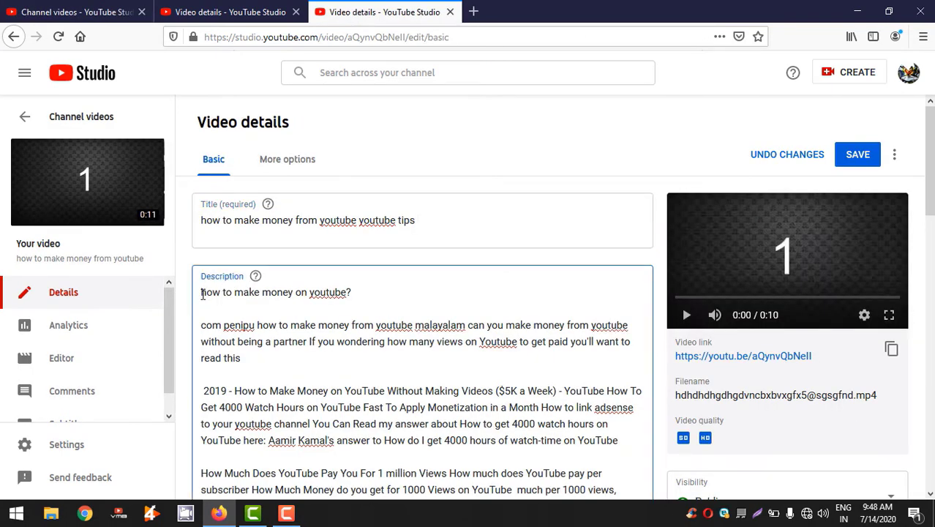
{"action": "key", "text": "ctrl+v"}
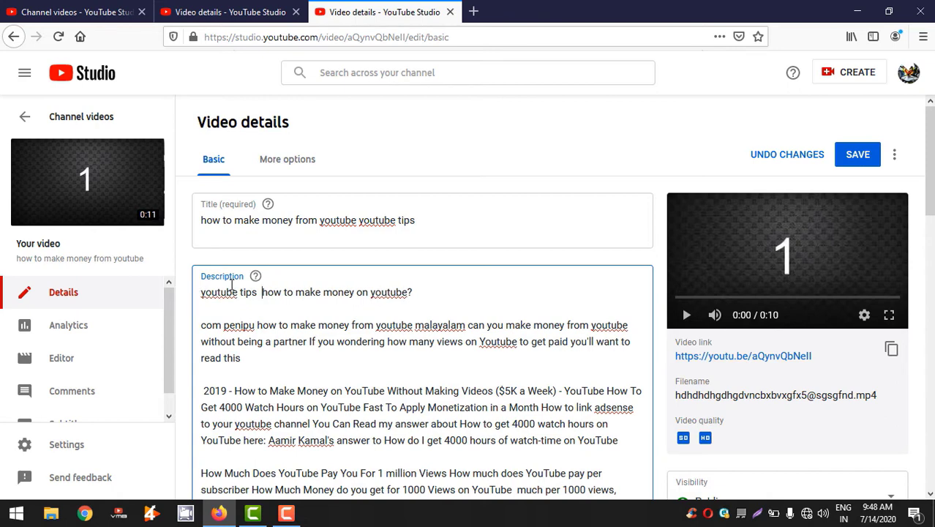
Set the edit type of the bulk description edit to Insert at end
{"action": "left_click", "coordinate": [76, 12]}
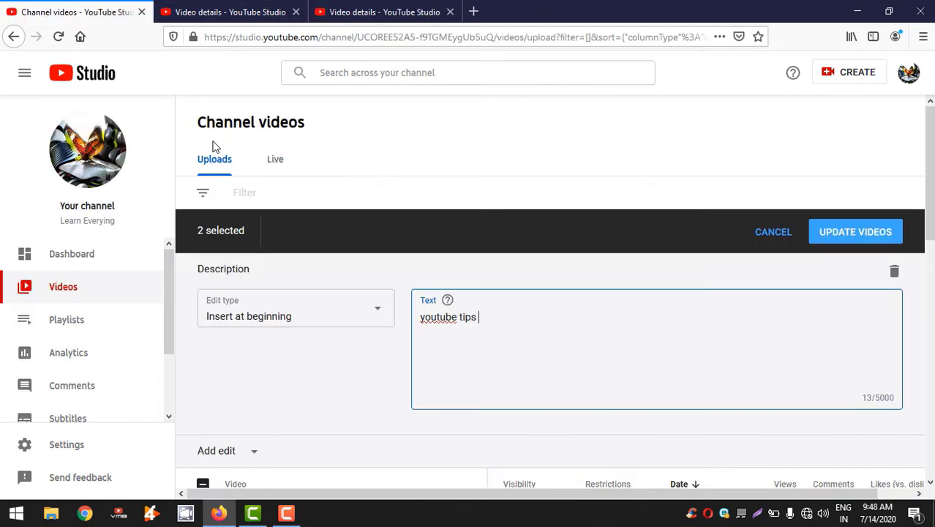
{"action": "left_click", "coordinate": [288, 324]}
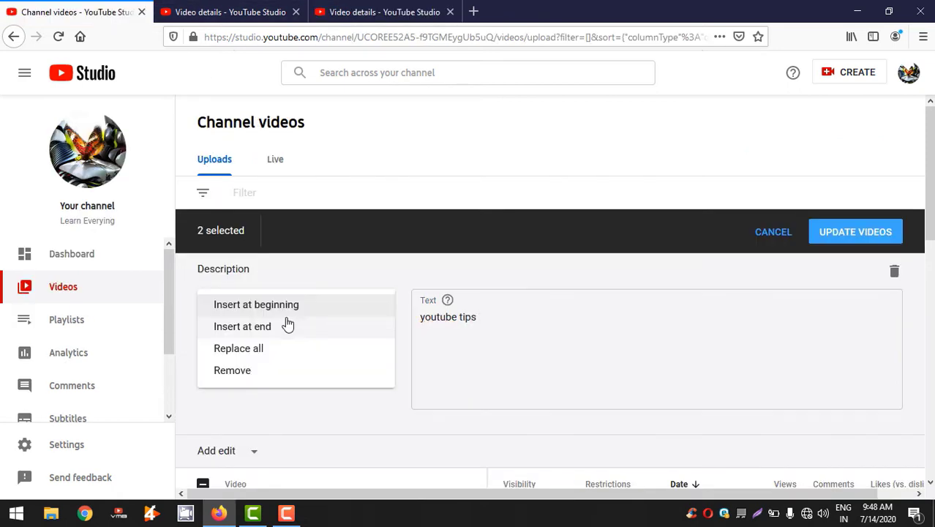
{"action": "left_click", "coordinate": [271, 334]}
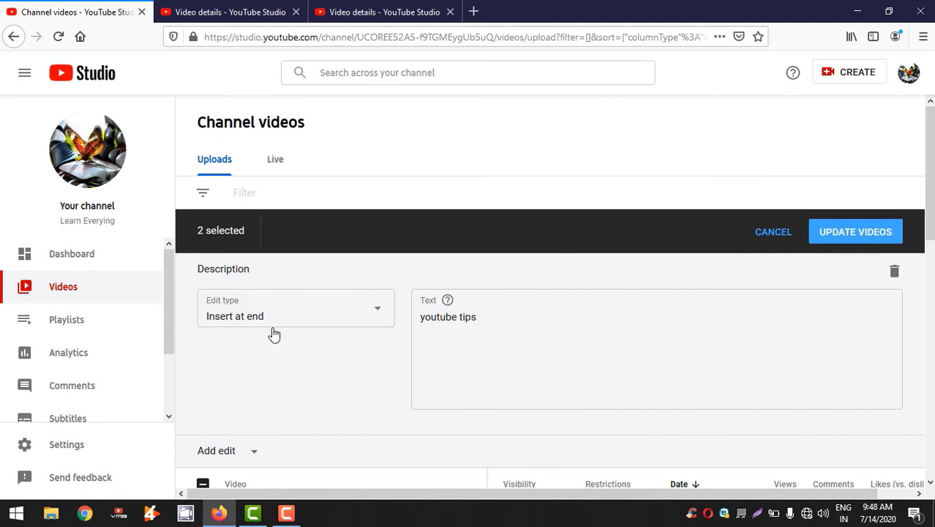
Paste "youtube tips" at the end of video 2's description and highlight it, and go to the end of video 1's description
{"action": "left_click", "coordinate": [210, 13]}
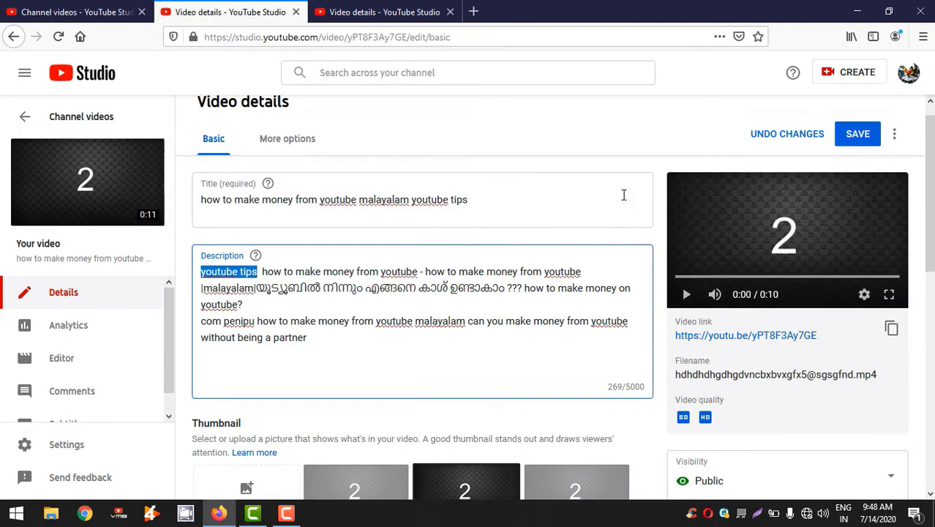
{"action": "left_click", "coordinate": [314, 337]}
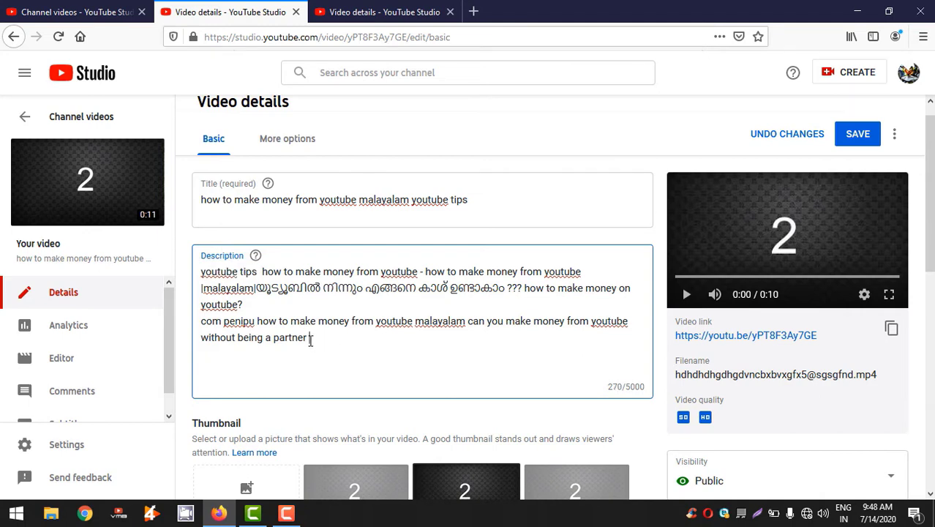
{"action": "key", "text": "ctrl+v"}
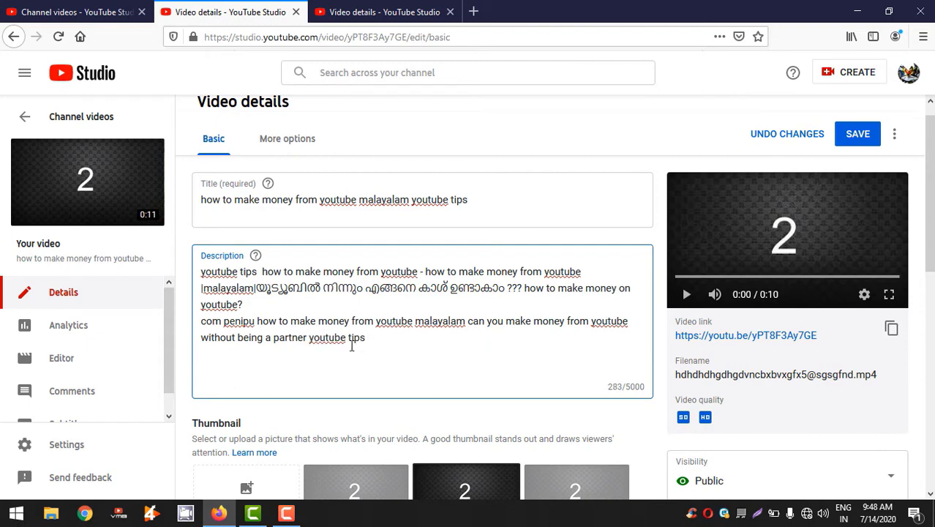
{"action": "left_click_drag", "start_coordinate": [398, 336], "coordinate": [312, 338]}
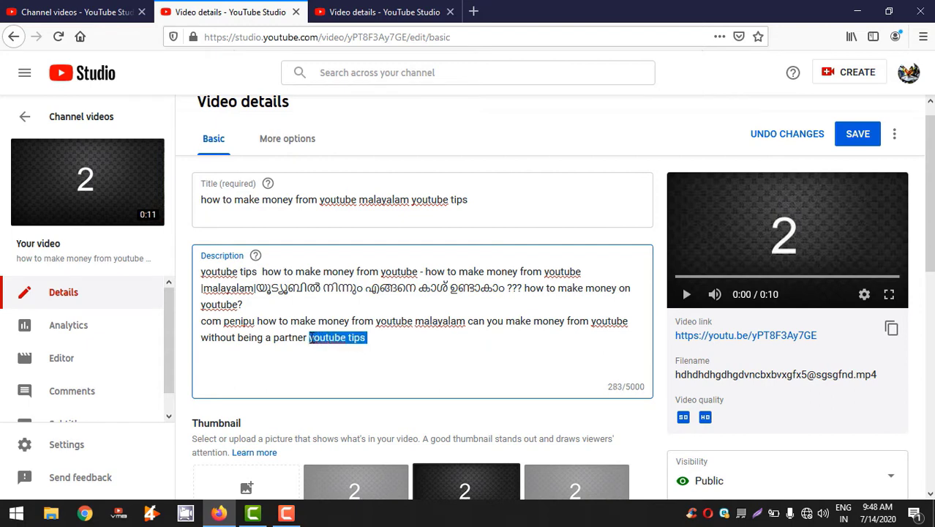
{"action": "left_click", "coordinate": [359, 12]}
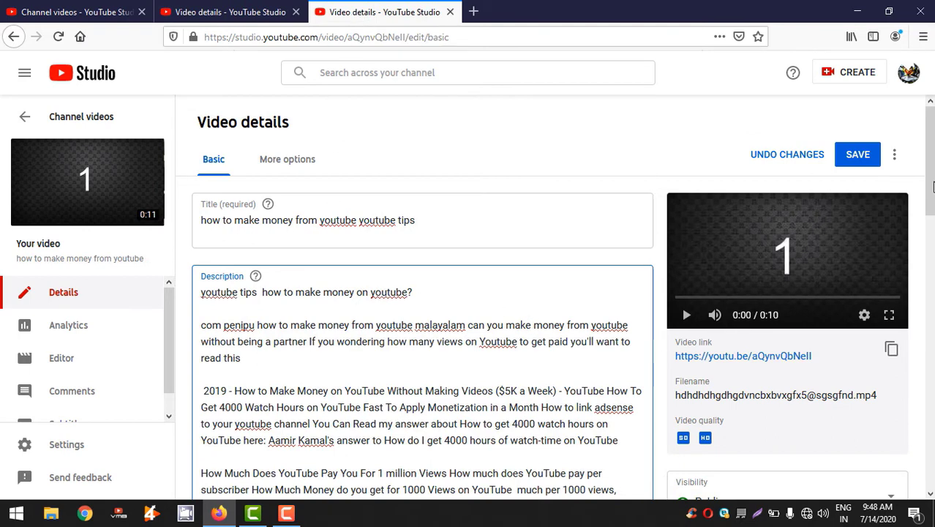
{"action": "scroll", "coordinate": [620, 348], "scroll_direction": "down", "scroll_amount": 7}
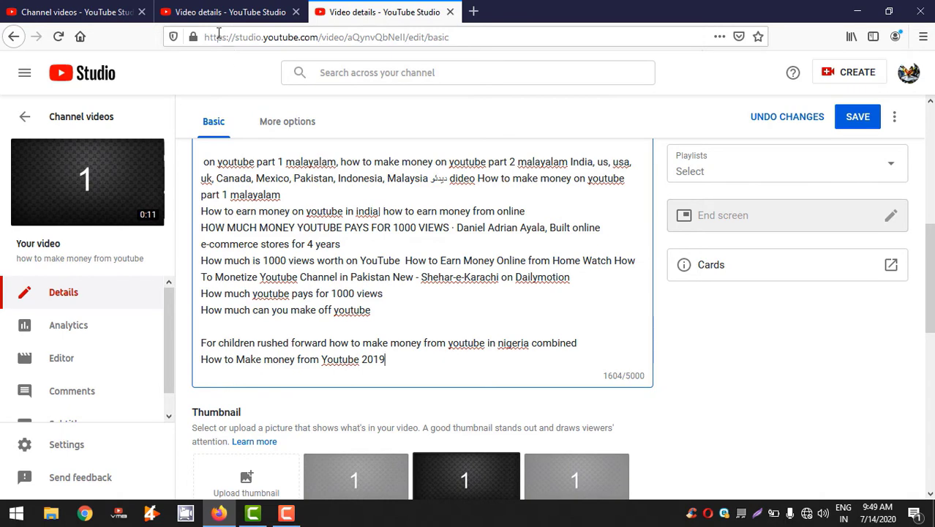
Set the bulk description edit type to Replace all, and add trial text after "youtube tips" and erase it
{"action": "left_click", "coordinate": [66, 11]}
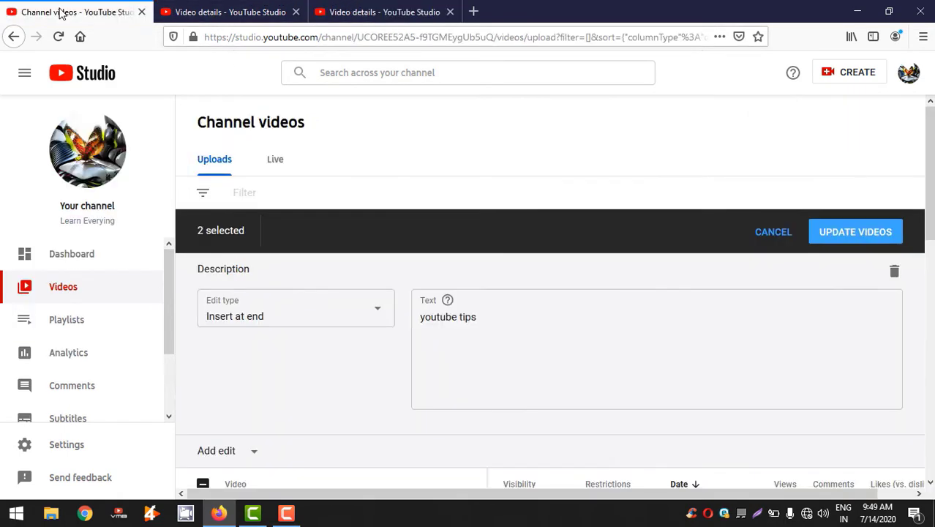
{"action": "left_click", "coordinate": [247, 312]}
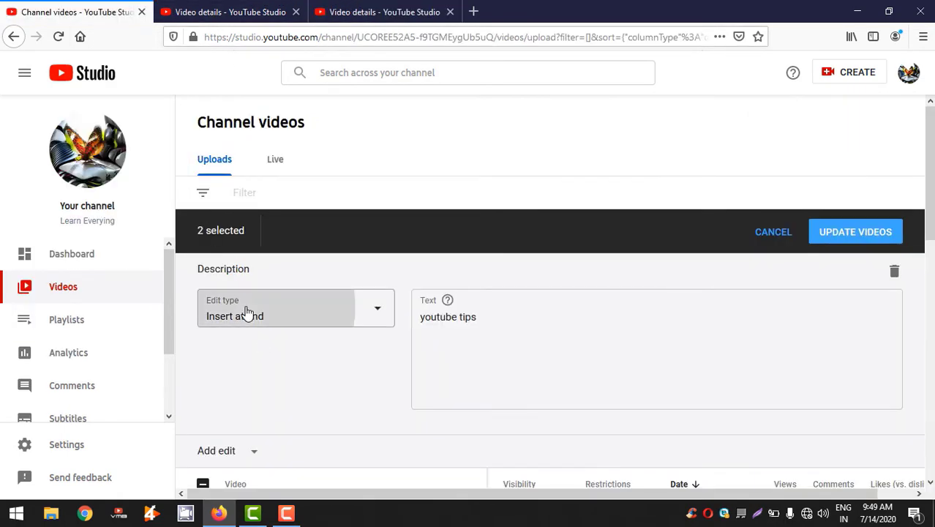
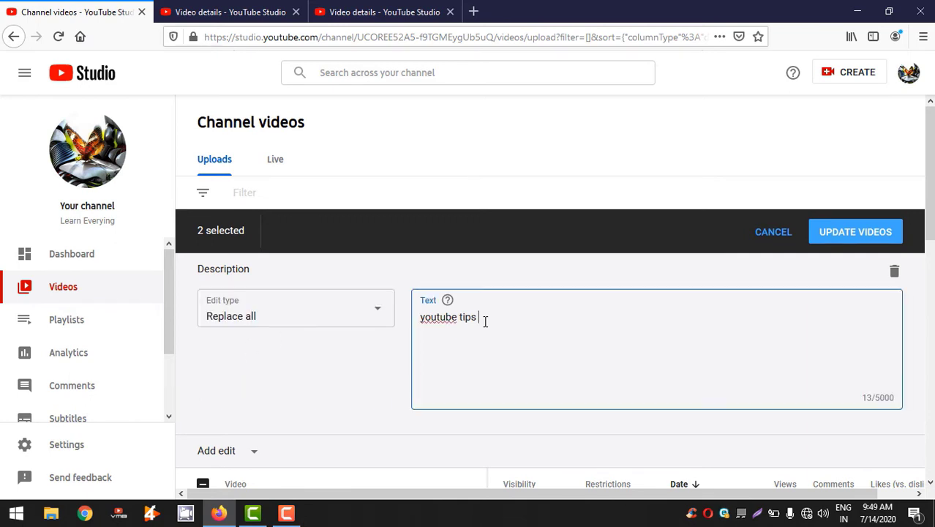
{"action": "type", "text": "bynvmb"}
{"action": "key", "text": "BackSpace"}
{"action": "key", "text": "BackSpace"}
{"action": "key", "text": "BackSpace"}
Set the bulk description edit type to Remove and shorten its text to "youtube"
{"action": "left_click", "coordinate": [284, 317]}
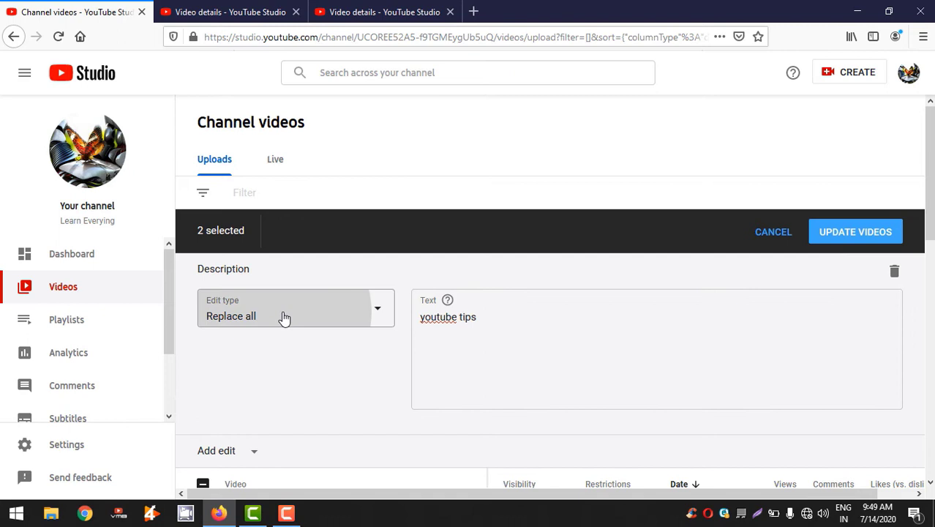
{"action": "left_click", "coordinate": [284, 317]}
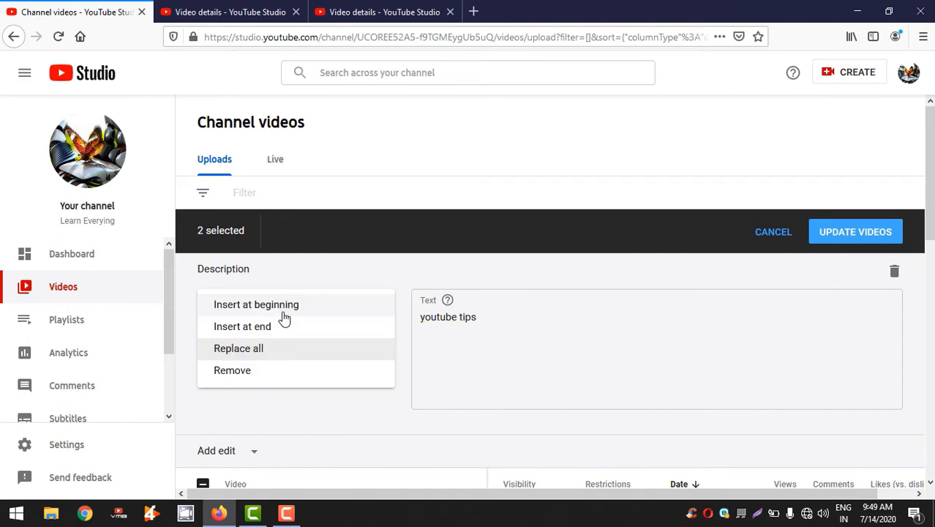
{"action": "left_click", "coordinate": [242, 375]}
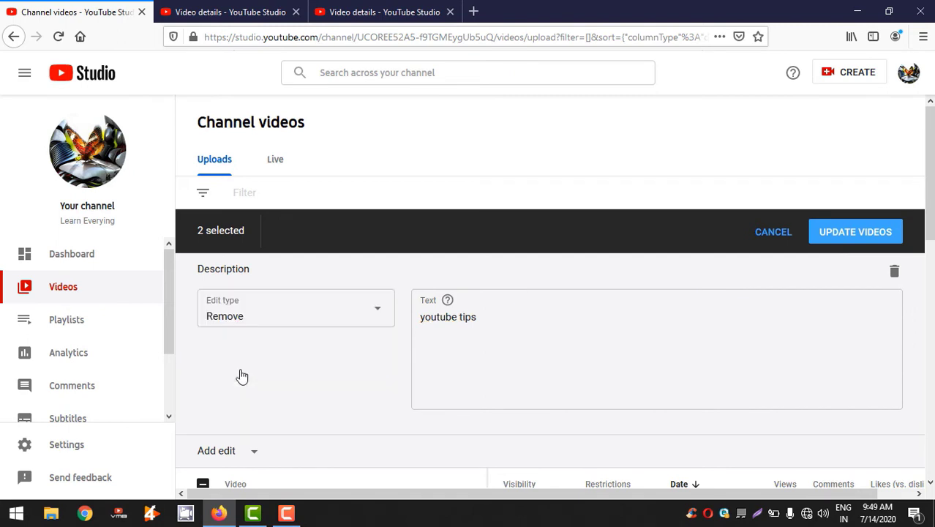
{"action": "left_click", "coordinate": [484, 313]}
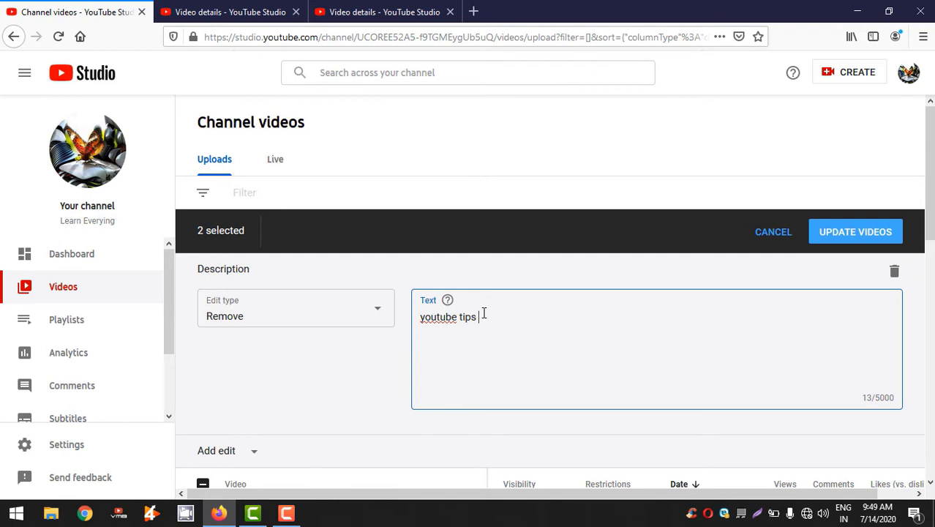
{"action": "key", "text": "BackSpace"}
{"action": "left_click_drag", "start_coordinate": [460, 317], "coordinate": [403, 325]}
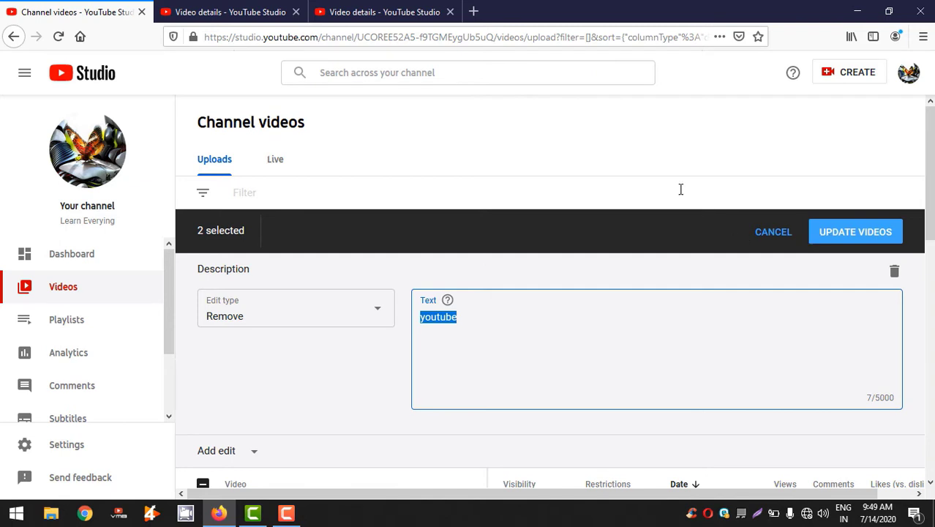
Highlight occurrences of "youtube" in the descriptions of video 2 and video 1 to show what Remove would affect
{"action": "left_click", "coordinate": [238, 9]}
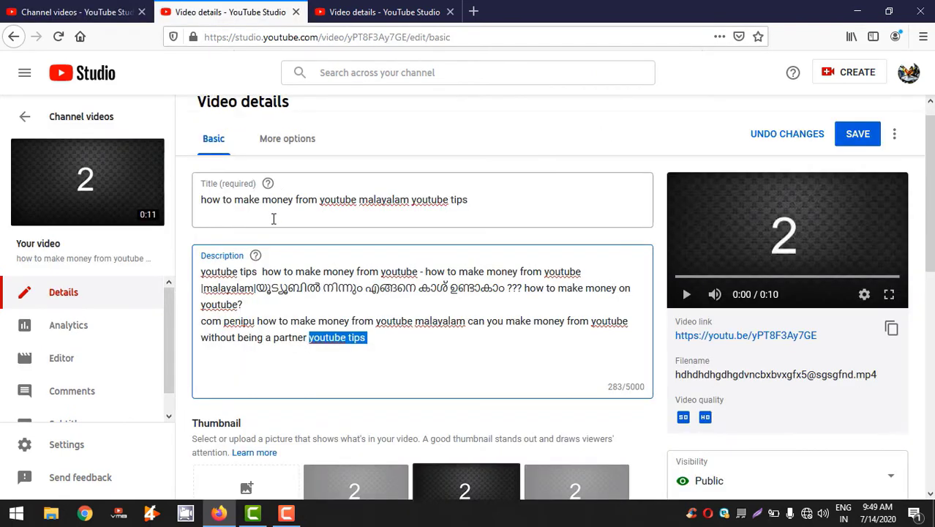
{"action": "left_click_drag", "start_coordinate": [238, 272], "coordinate": [199, 272]}
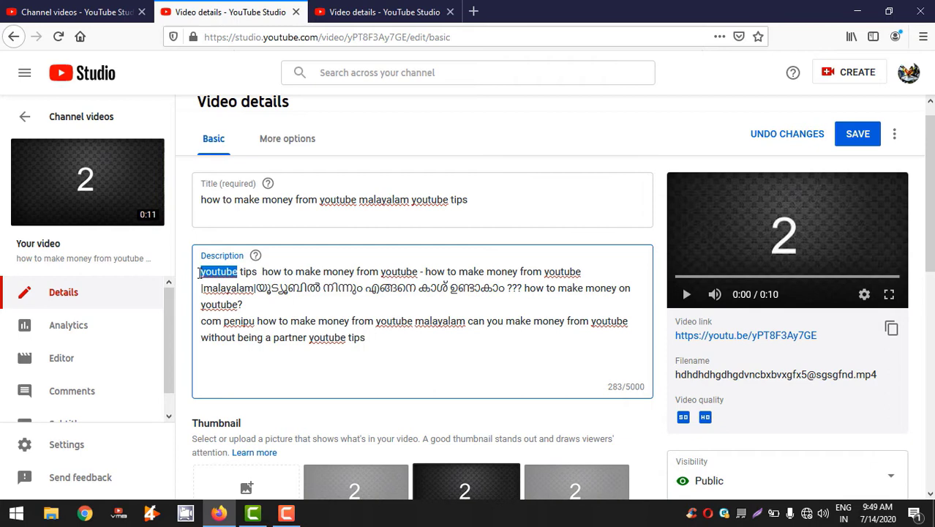
{"action": "left_click_drag", "start_coordinate": [418, 273], "coordinate": [381, 273]}
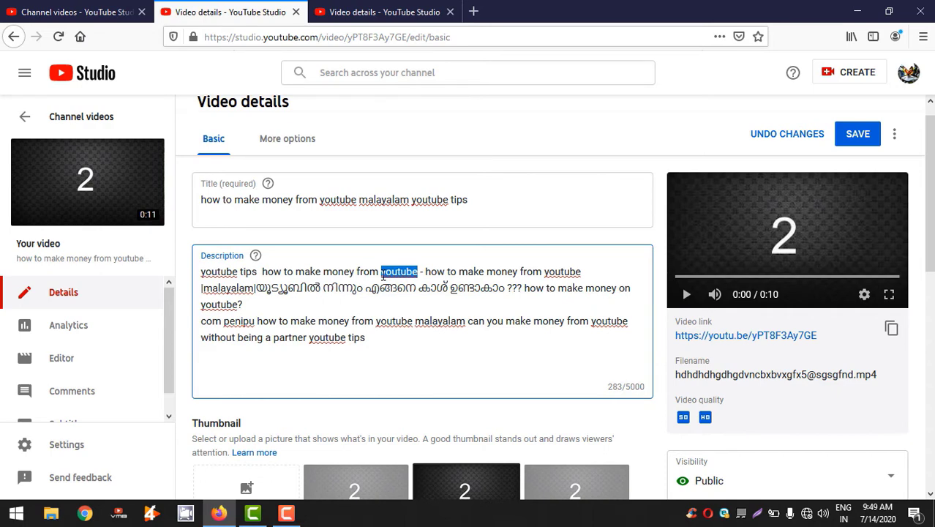
{"action": "left_click", "coordinate": [386, 16]}
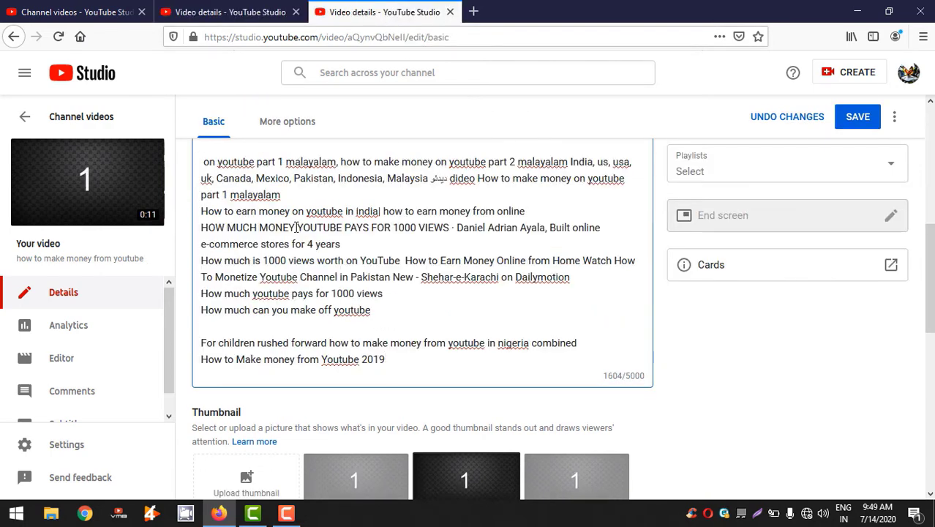
{"action": "left_click_drag", "start_coordinate": [256, 162], "coordinate": [221, 162]}
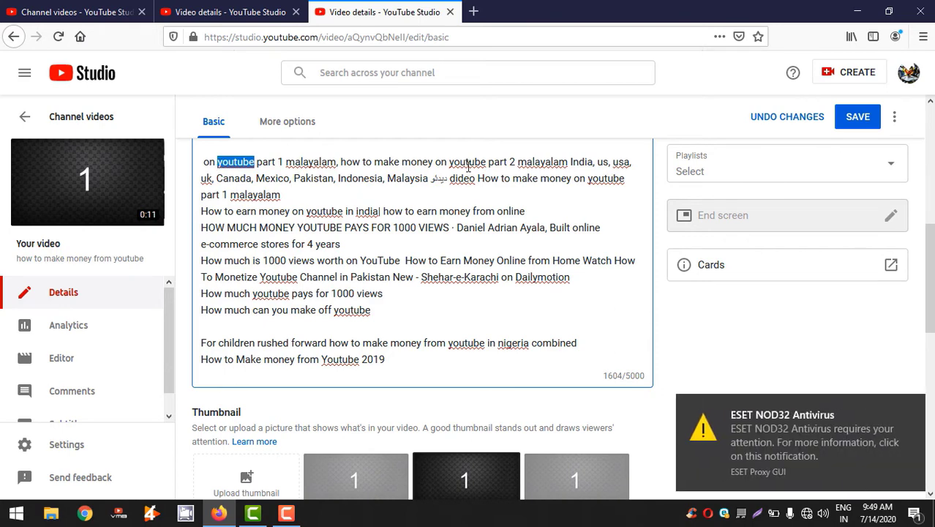
{"action": "left_click_drag", "start_coordinate": [489, 162], "coordinate": [453, 162]}
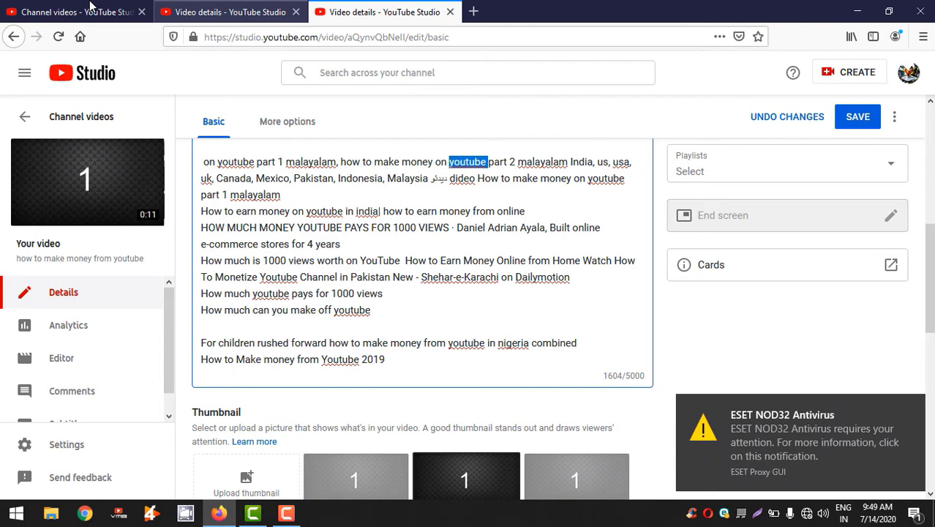
Cancel the bulk description edit and show the list of fields that can be edited for the two selected videos
{"action": "left_click", "coordinate": [89, 9]}
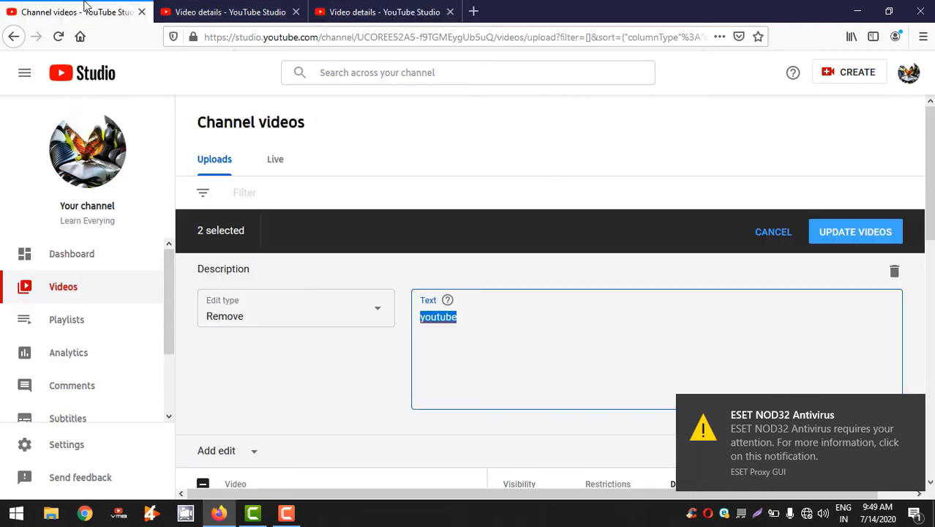
{"action": "left_click", "coordinate": [251, 325]}
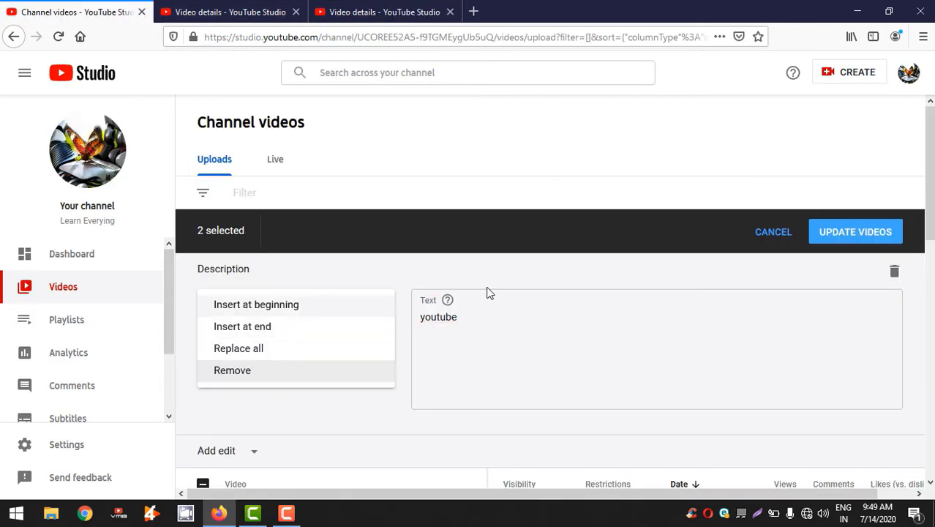
{"action": "left_click", "coordinate": [764, 232]}
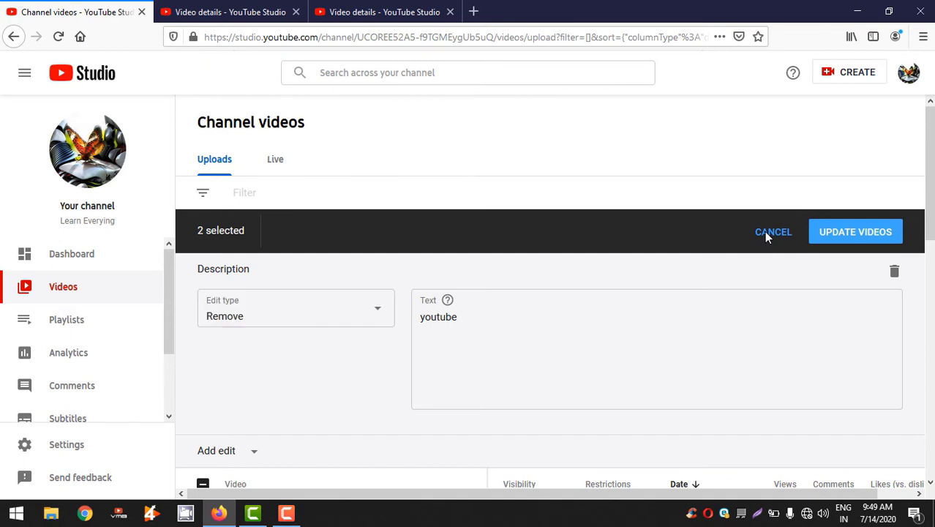
{"action": "left_click", "coordinate": [764, 231]}
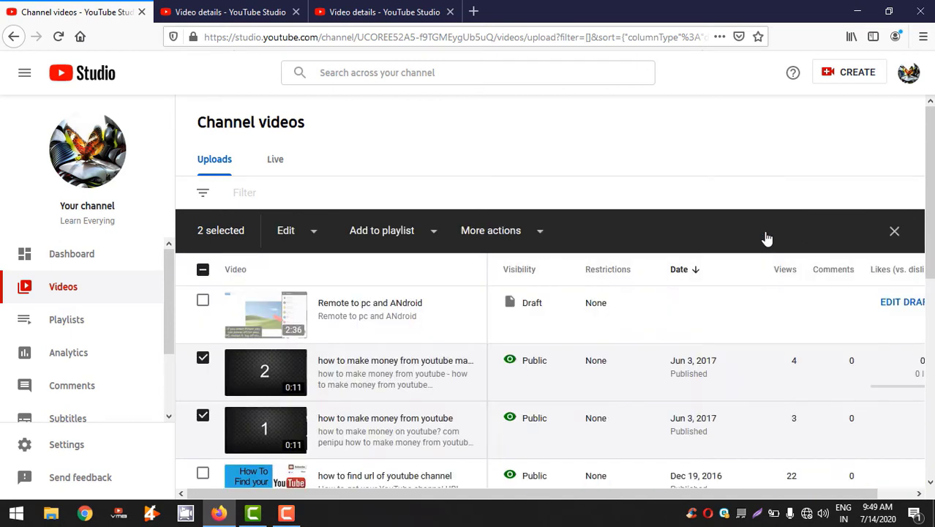
{"action": "left_click", "coordinate": [294, 233]}
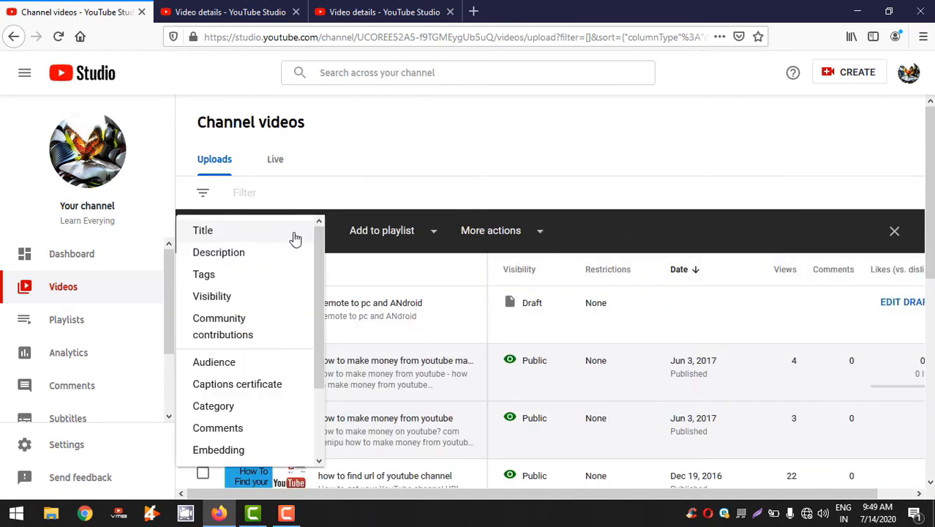
Start a bulk tags edit for the two selected videos with the edit type Add
{"action": "left_click", "coordinate": [206, 274]}
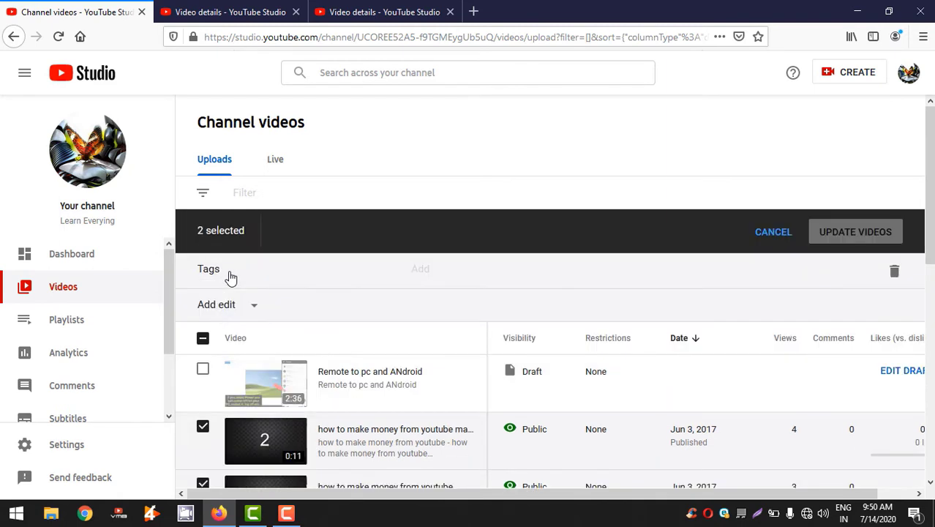
{"action": "left_click", "coordinate": [251, 312]}
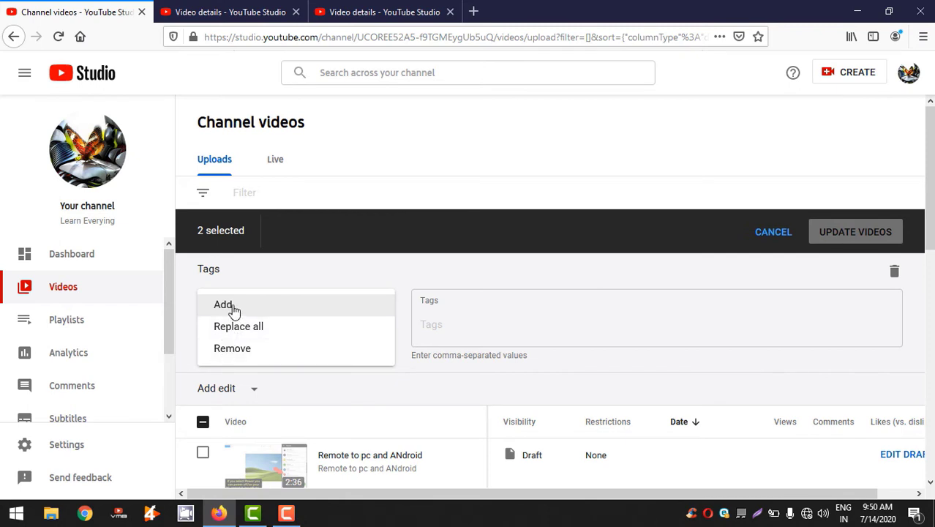
{"action": "left_click", "coordinate": [234, 312]}
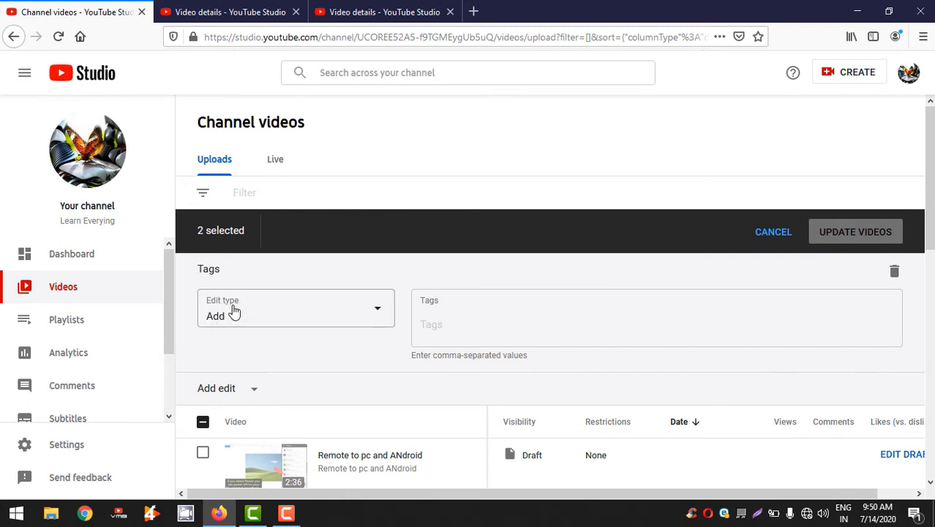
Add the trial tags "youtube tips" and "youtube trick" at the end of video 2's tags
{"action": "left_click", "coordinate": [233, 12]}
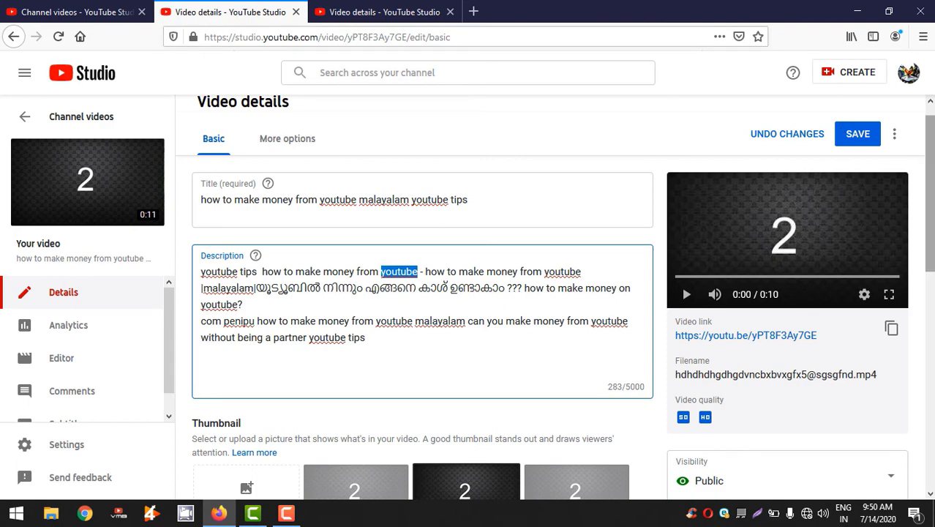
{"action": "scroll", "coordinate": [924, 154], "scroll_direction": "down", "scroll_amount": 5}
{"action": "scroll", "coordinate": [696, 341], "scroll_direction": "down", "scroll_amount": 5}
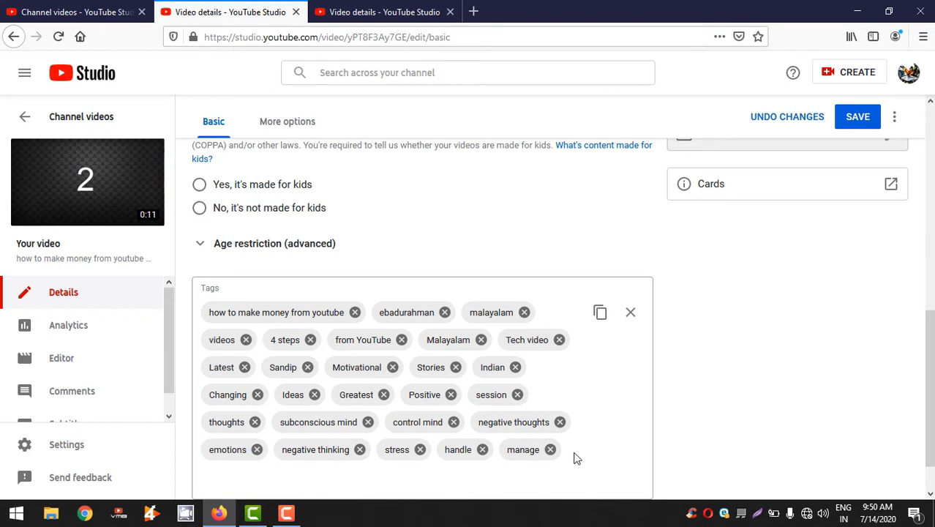
{"action": "left_click", "coordinate": [469, 475]}
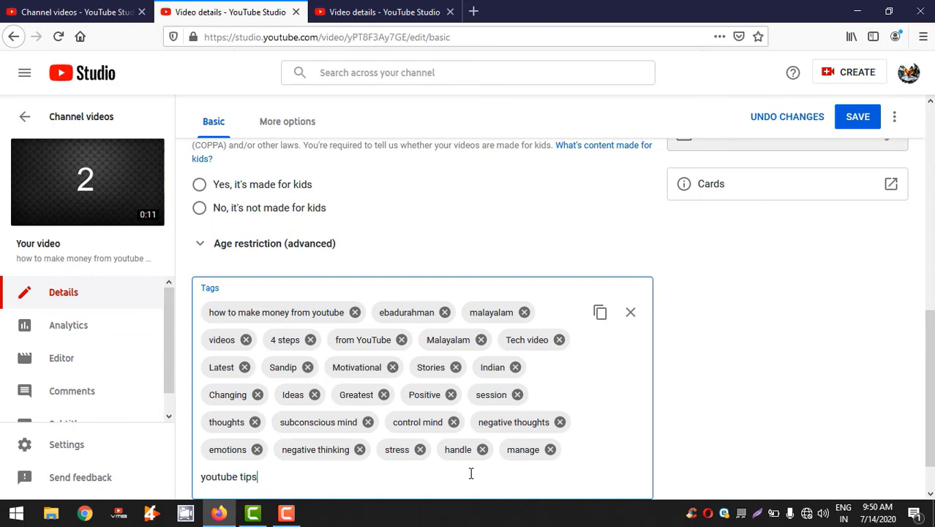
{"action": "key", "text": "Return"}
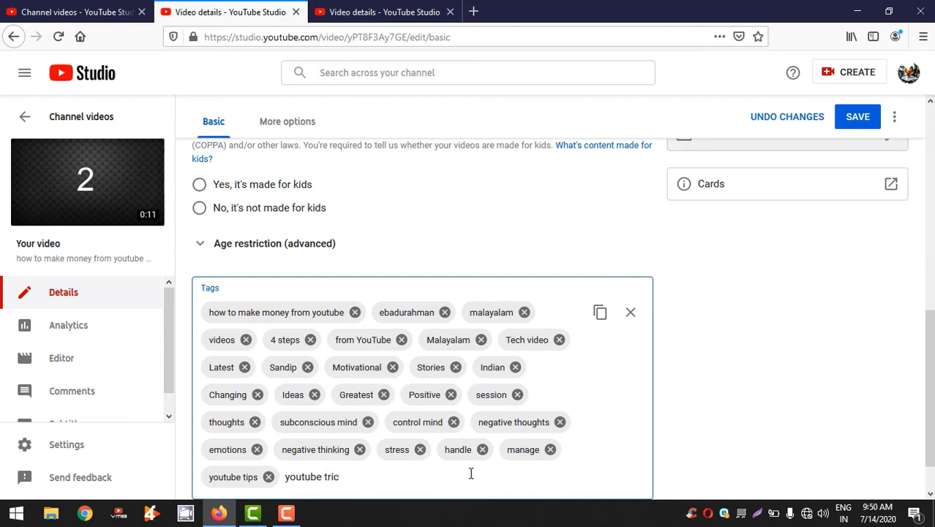
{"action": "type", "text": "youtube trick"}
{"action": "key", "text": "Return"}
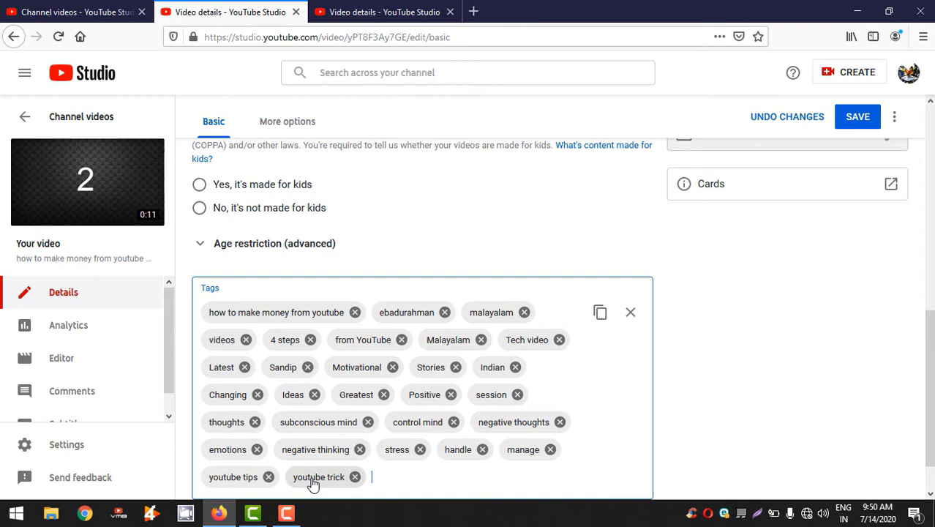
Show the end of video 1's tag list, where the Add edit type would append new tags
{"action": "left_click", "coordinate": [344, 12]}
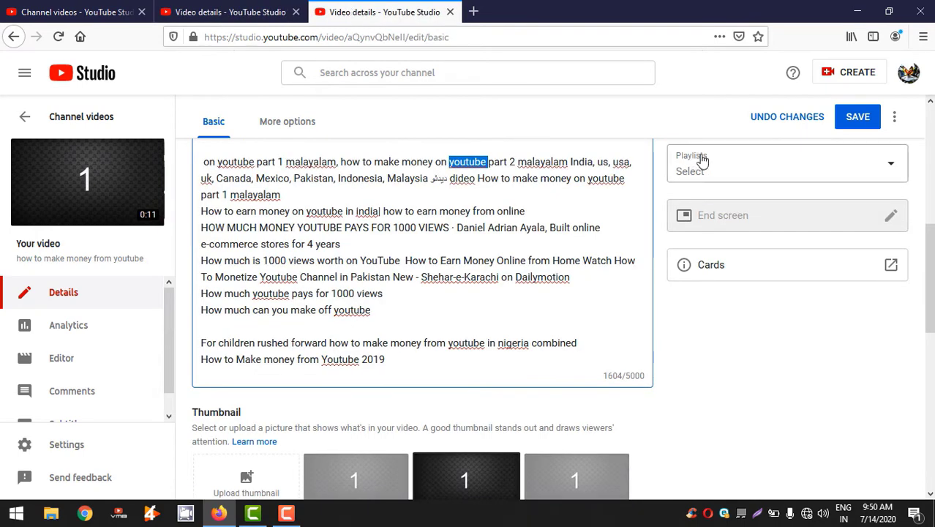
{"action": "scroll", "coordinate": [701, 161], "scroll_direction": "down", "scroll_amount": 10}
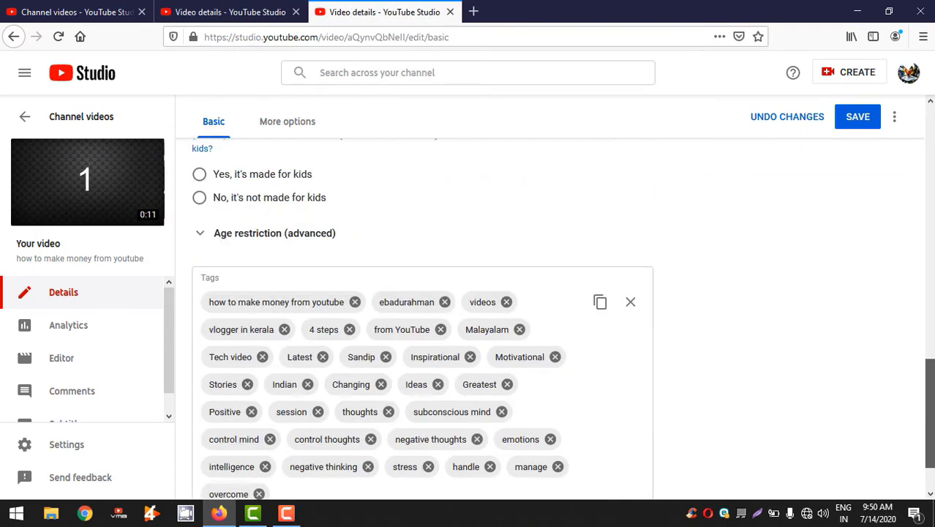
{"action": "scroll", "coordinate": [673, 404], "scroll_direction": "down", "scroll_amount": 1}
{"action": "left_click", "coordinate": [486, 463]}
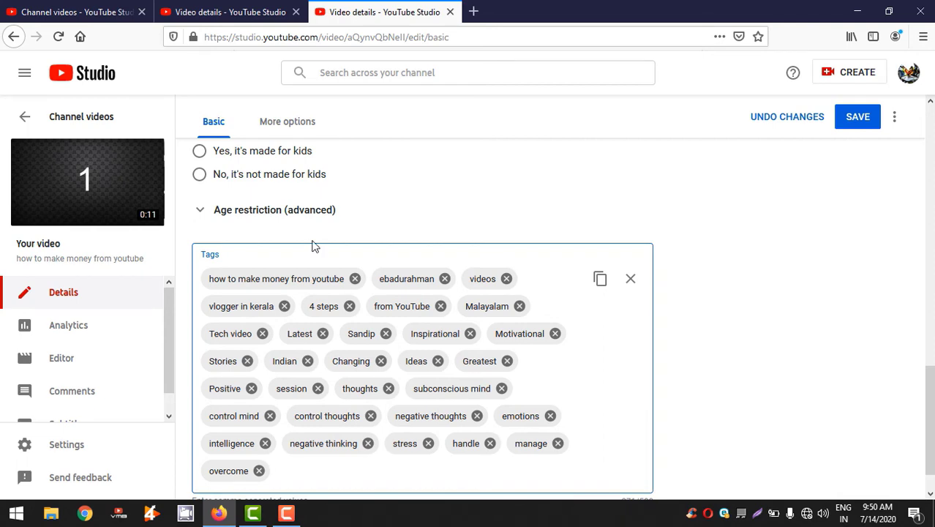
Remove the trial tags "youtube trick" and "youtube tips" from video 2
{"action": "left_click", "coordinate": [235, 12]}
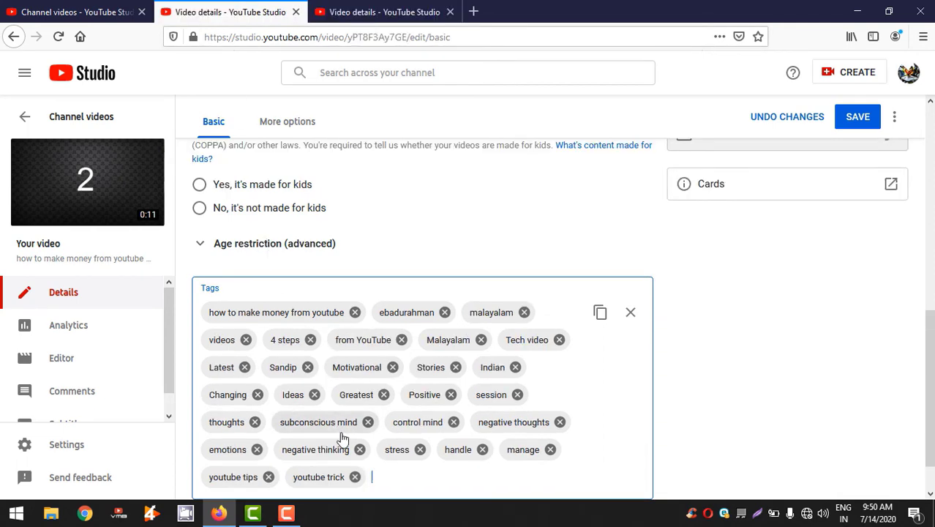
{"action": "left_click", "coordinate": [355, 477]}
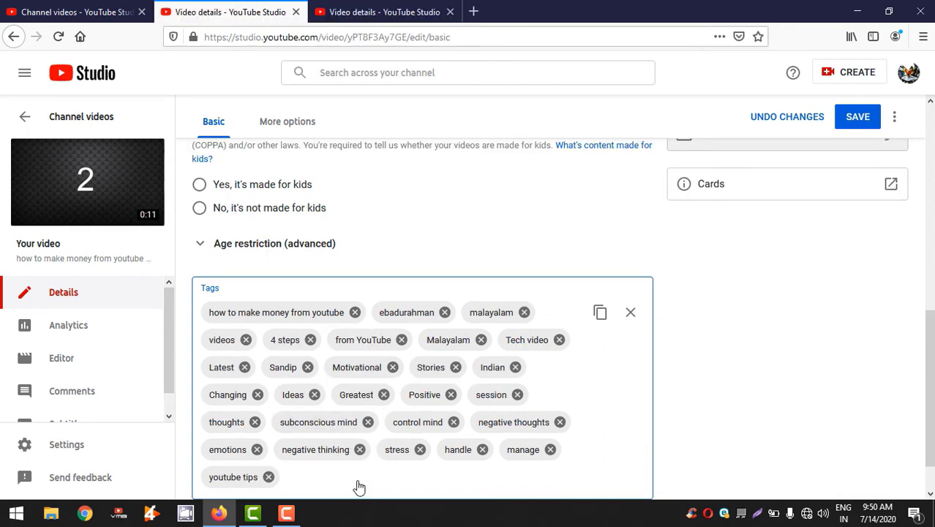
{"action": "left_click", "coordinate": [269, 478]}
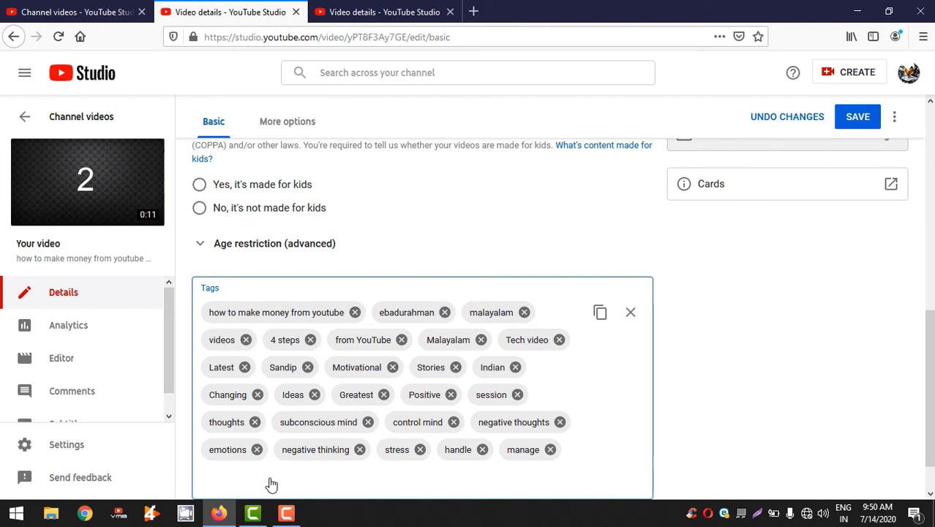
Enter the tags "youtube tips" and "youtube tricks" in the bulk tags edit of the channel videos list
{"action": "left_click", "coordinate": [44, 7]}
{"action": "left_click", "coordinate": [454, 328]}
{"action": "type", "text": "y"}
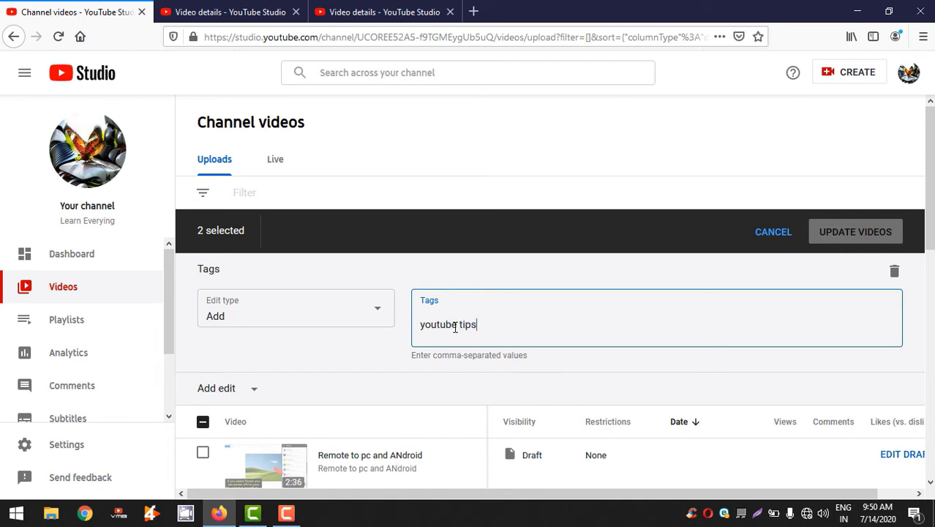
{"action": "type", "text": "outube tips"}
{"action": "key", "text": "Return"}
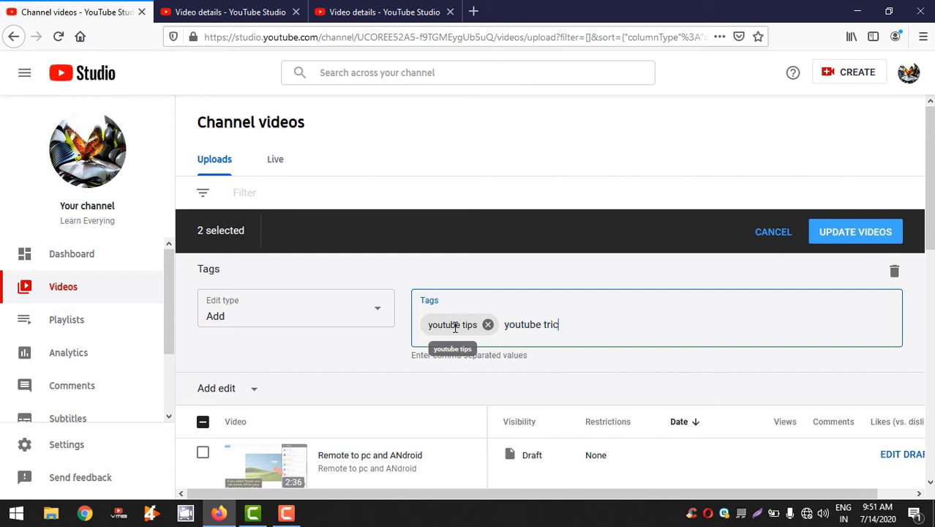
{"action": "key", "text": "Return"}
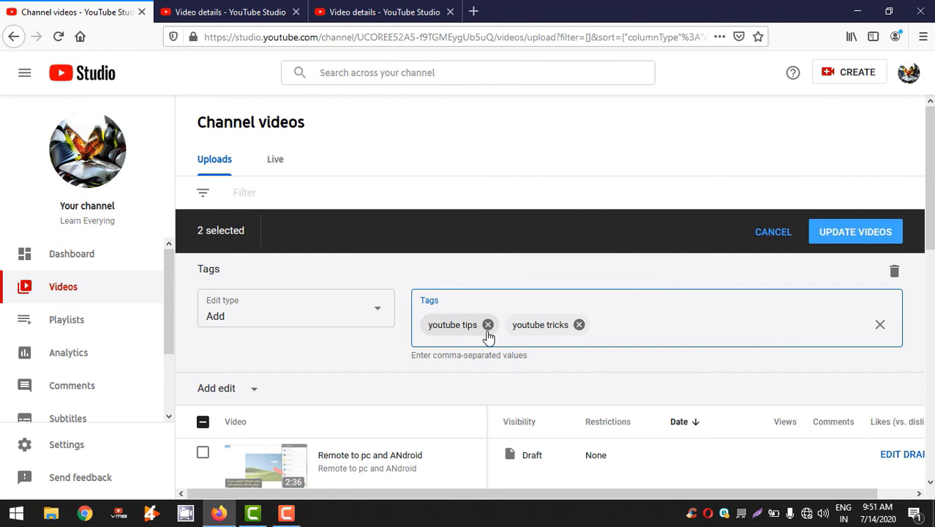
Set the bulk tags edit type to Replace all and view the existing tags of video 2 and video 1 that it would overwrite
{"action": "left_click", "coordinate": [336, 311]}
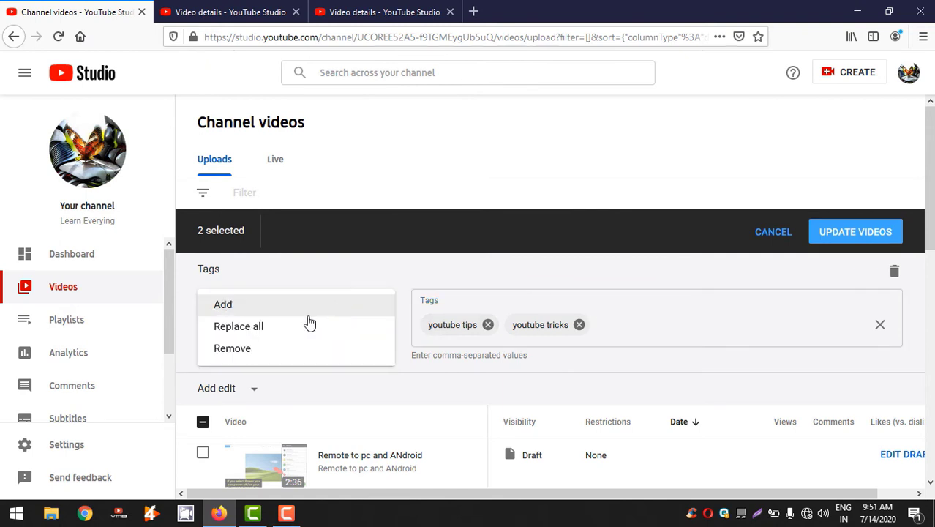
{"action": "left_click", "coordinate": [277, 329]}
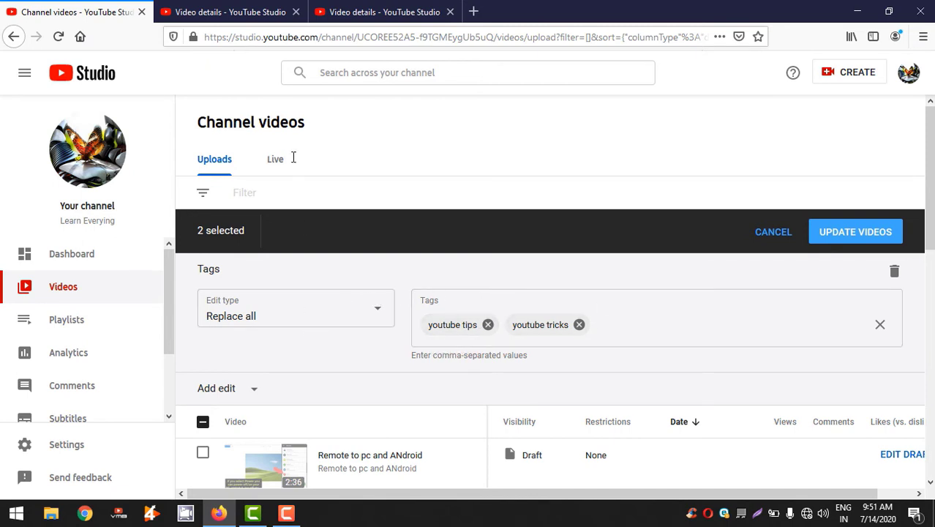
{"action": "left_click", "coordinate": [212, 14]}
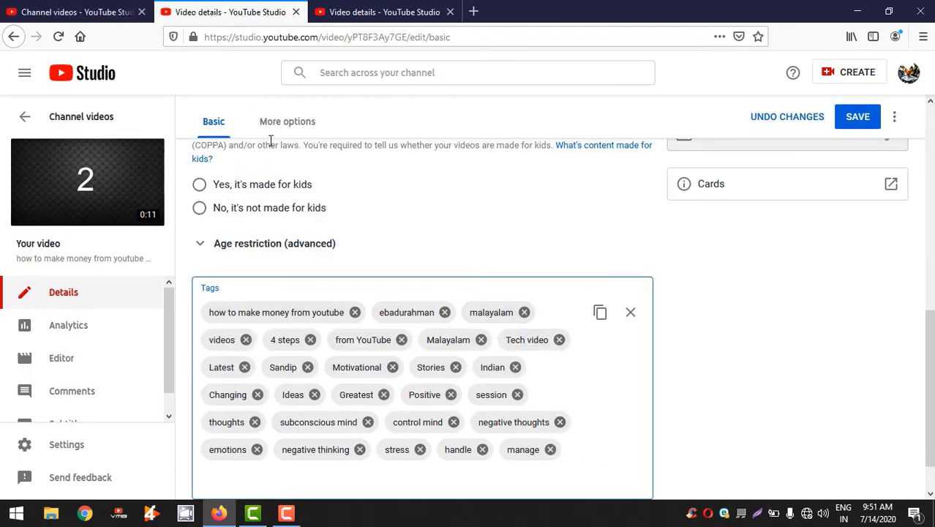
{"action": "left_click", "coordinate": [393, 12]}
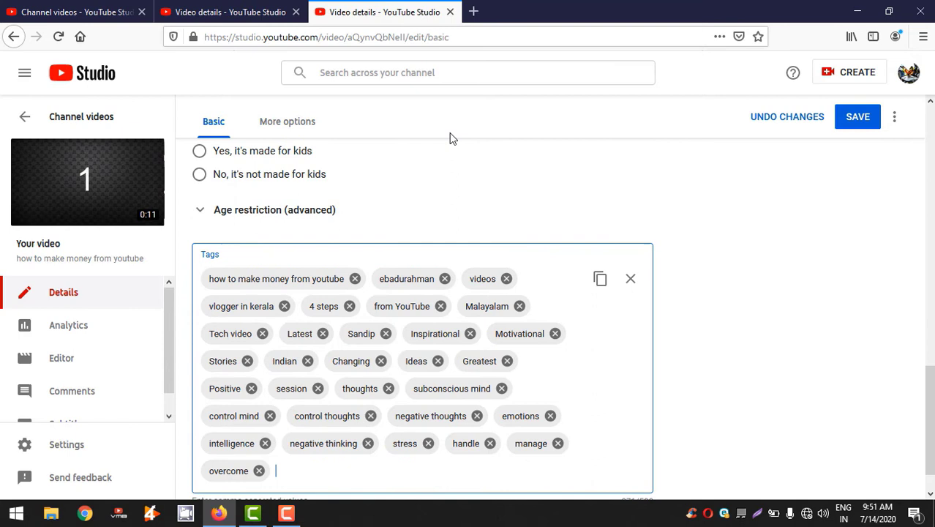
{"action": "left_click", "coordinate": [77, 13]}
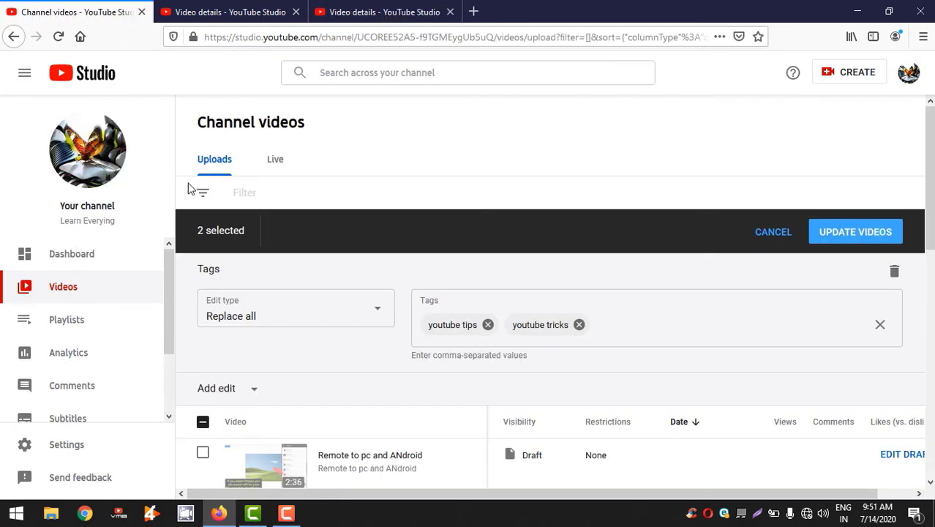
Try the Remove edit type against the existing tags of both videos and cancel the bulk tags edit
{"action": "left_click", "coordinate": [245, 318]}
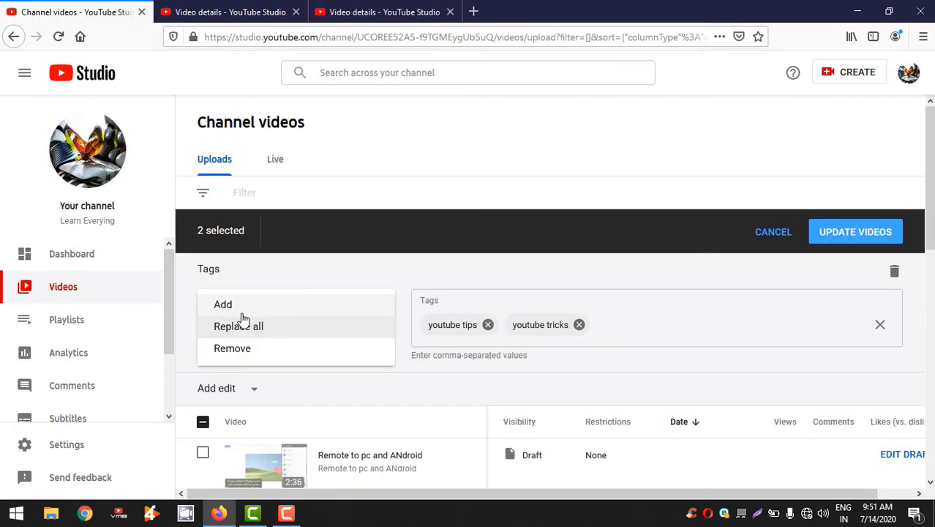
{"action": "left_click", "coordinate": [233, 350]}
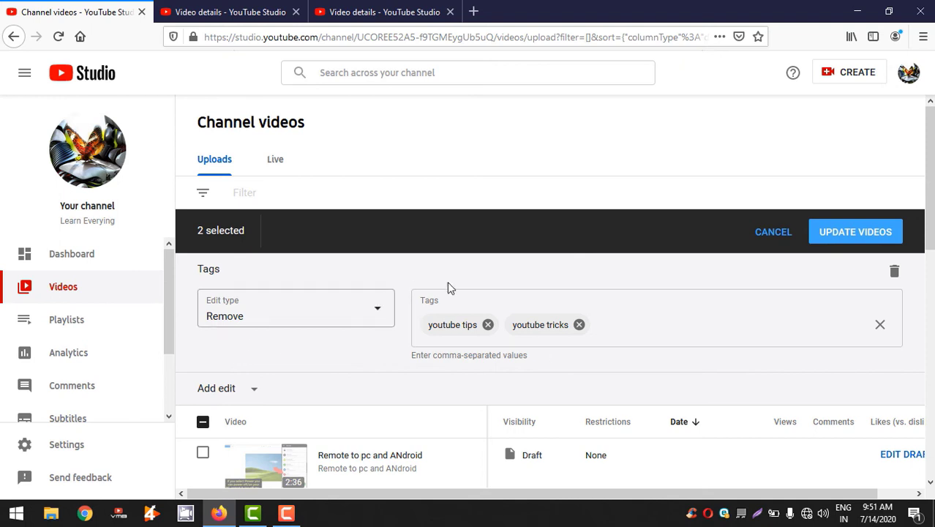
{"action": "left_click", "coordinate": [219, 12]}
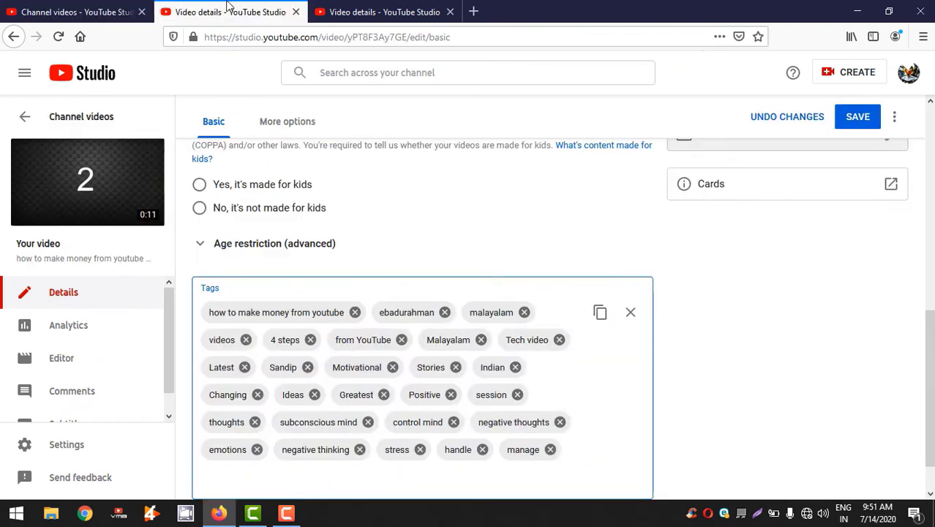
{"action": "left_click", "coordinate": [423, 13]}
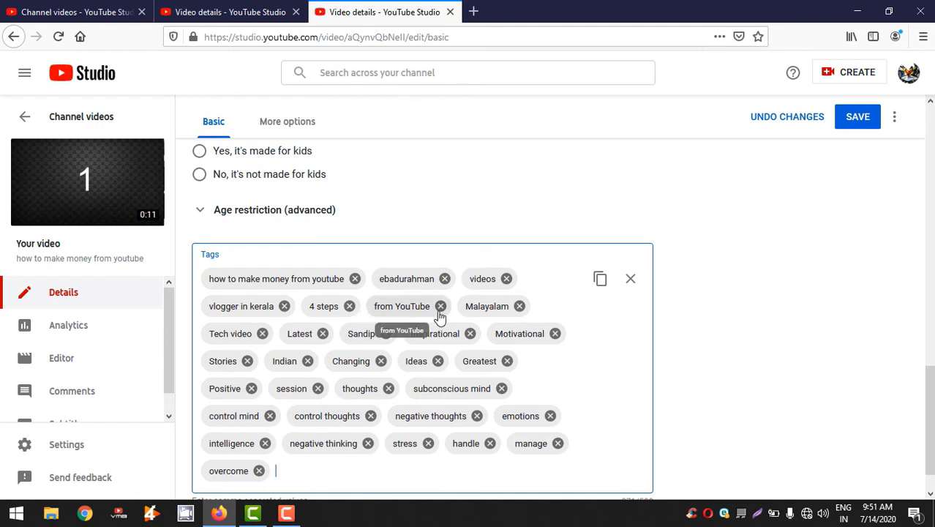
{"action": "left_click", "coordinate": [219, 9]}
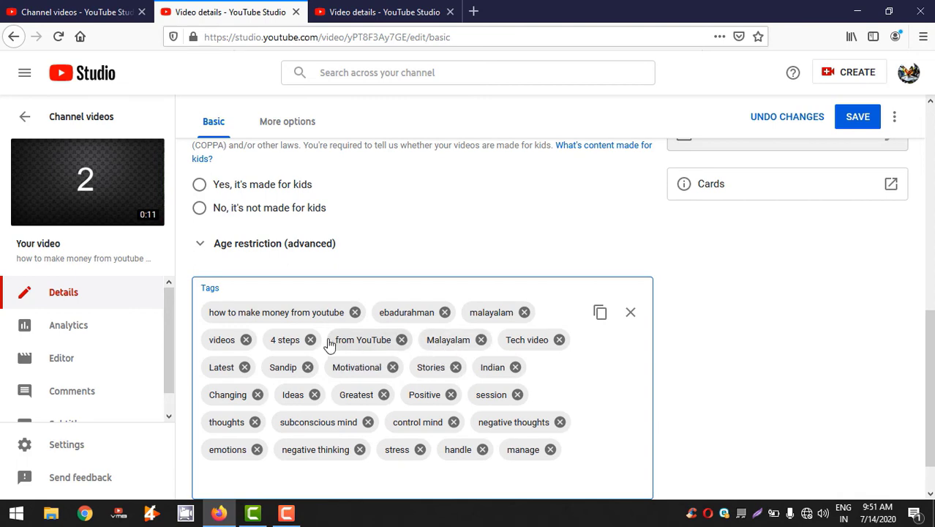
{"action": "left_click", "coordinate": [66, 9]}
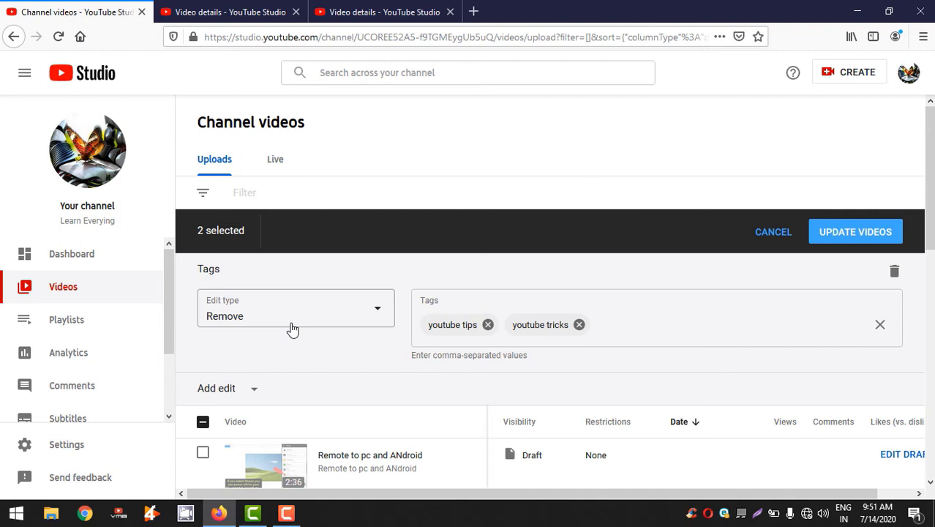
{"action": "left_click", "coordinate": [769, 232]}
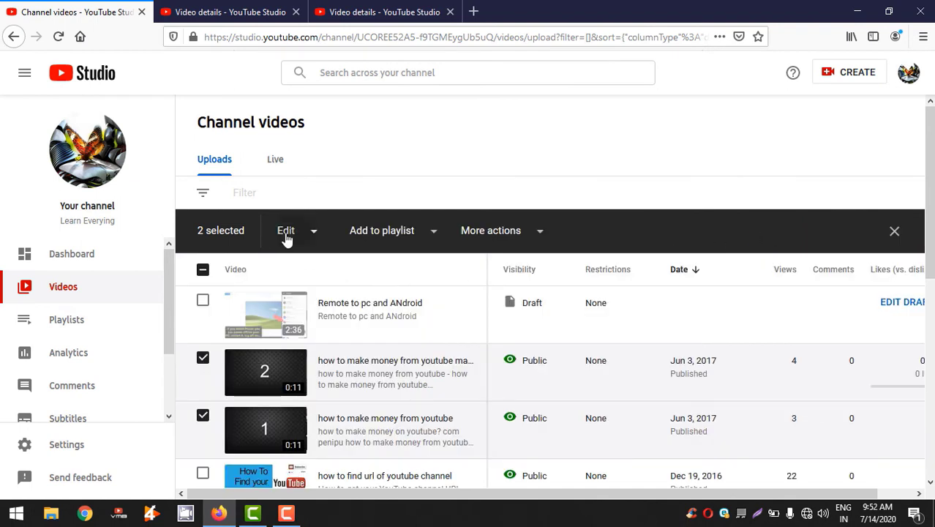
Show the Public, Private and Unlisted choices of a bulk visibility edit, and cancel it
{"action": "left_click", "coordinate": [286, 240]}
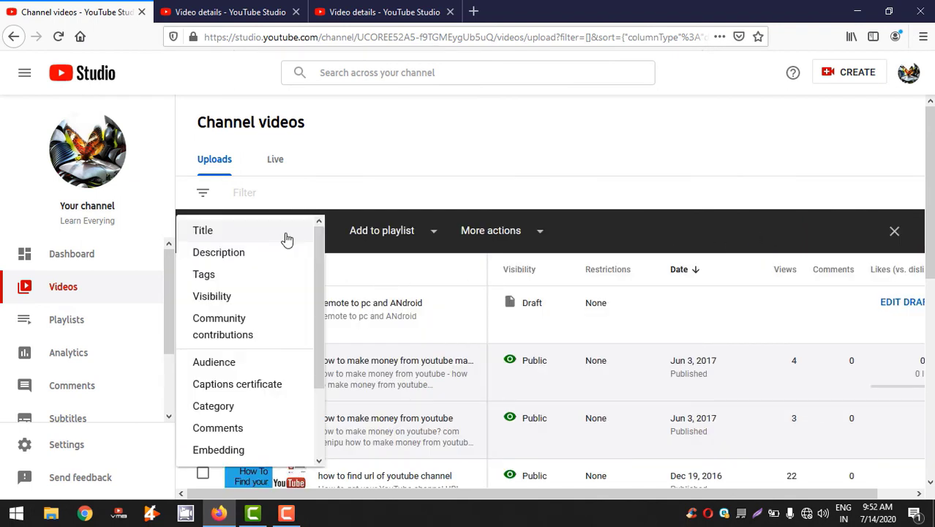
{"action": "left_click", "coordinate": [213, 298]}
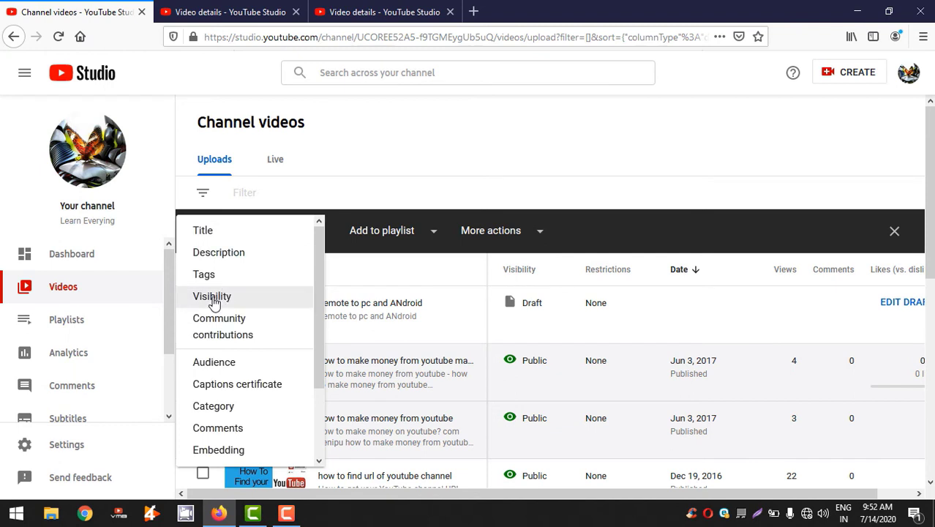
{"action": "left_click", "coordinate": [218, 308]}
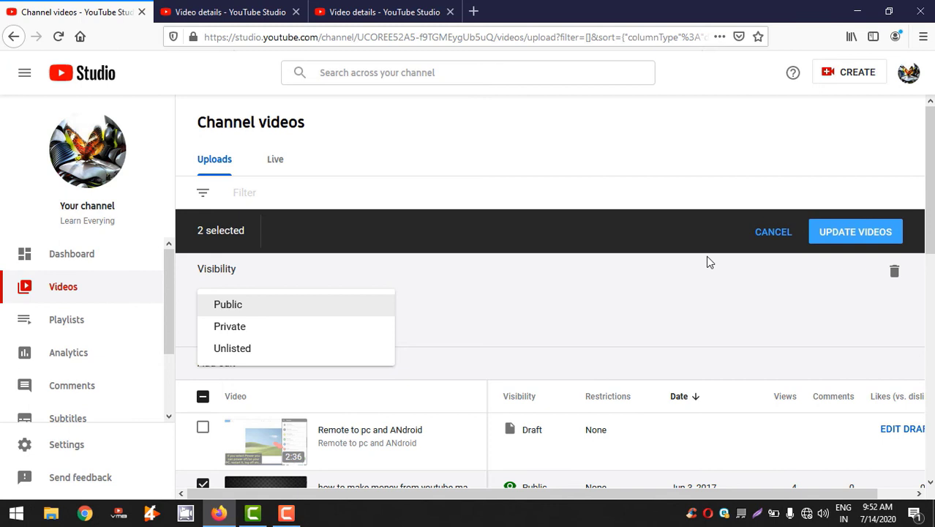
{"action": "left_click", "coordinate": [769, 234]}
{"action": "left_click", "coordinate": [769, 233]}
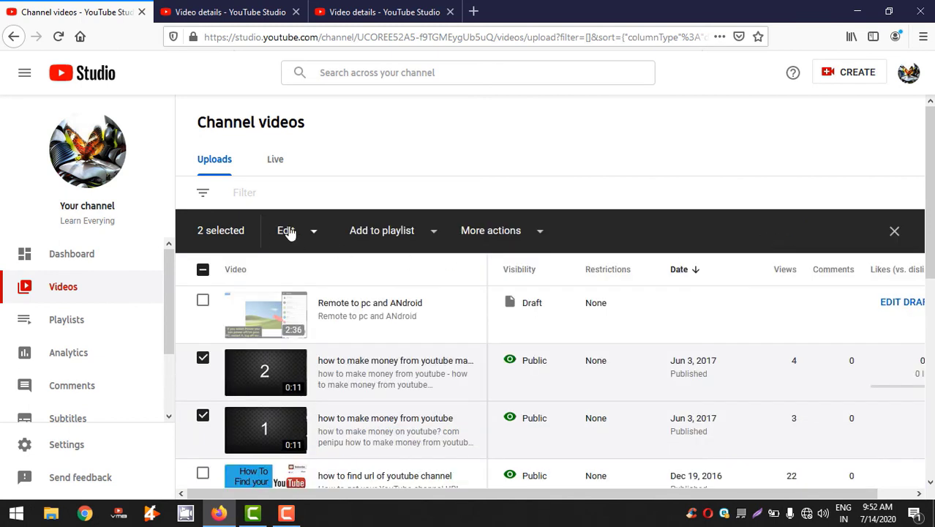
Show the On and Off choices of a bulk community contributions edit for the two selected videos, and cancel it
{"action": "left_click", "coordinate": [290, 232]}
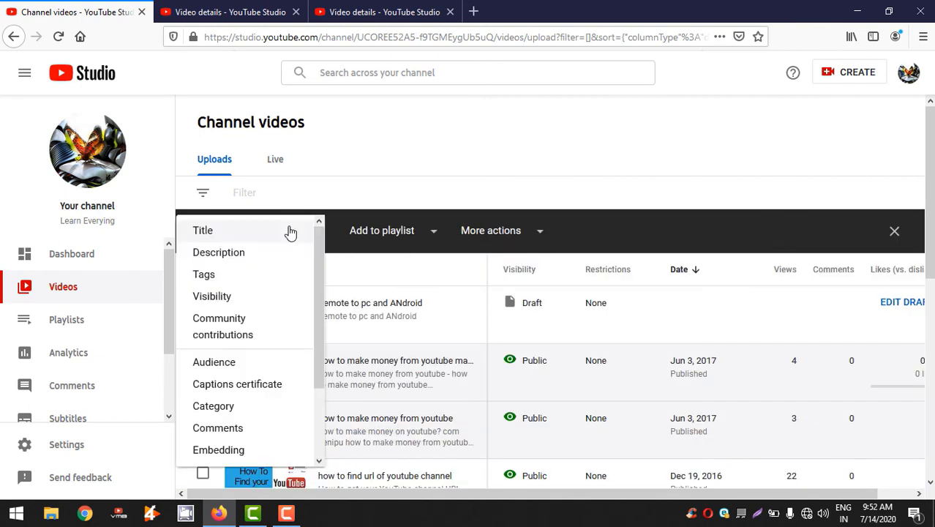
{"action": "left_click", "coordinate": [219, 323]}
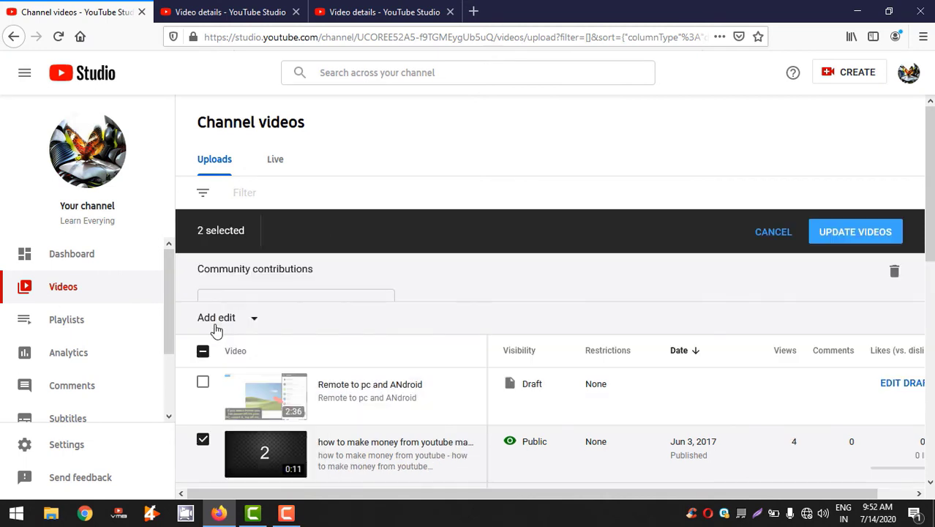
{"action": "left_click", "coordinate": [246, 307]}
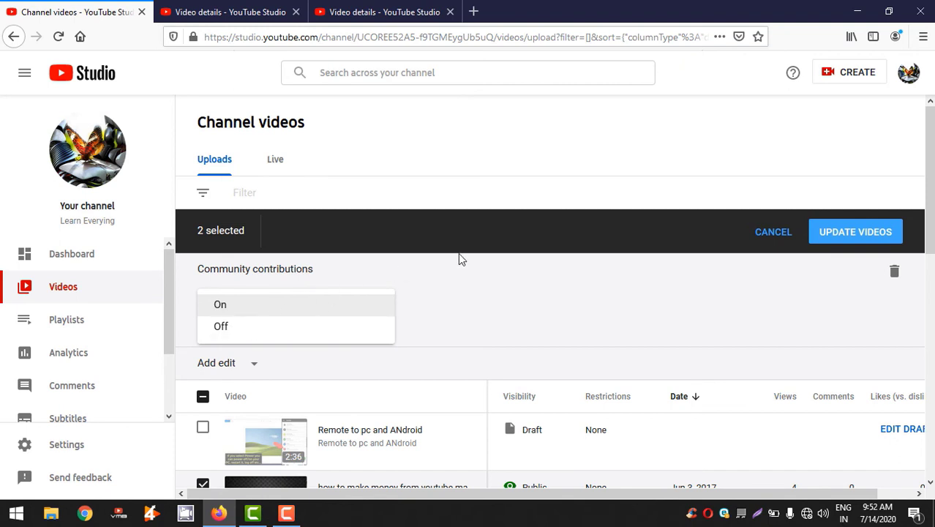
{"action": "left_click", "coordinate": [766, 230]}
{"action": "left_click", "coordinate": [765, 230]}
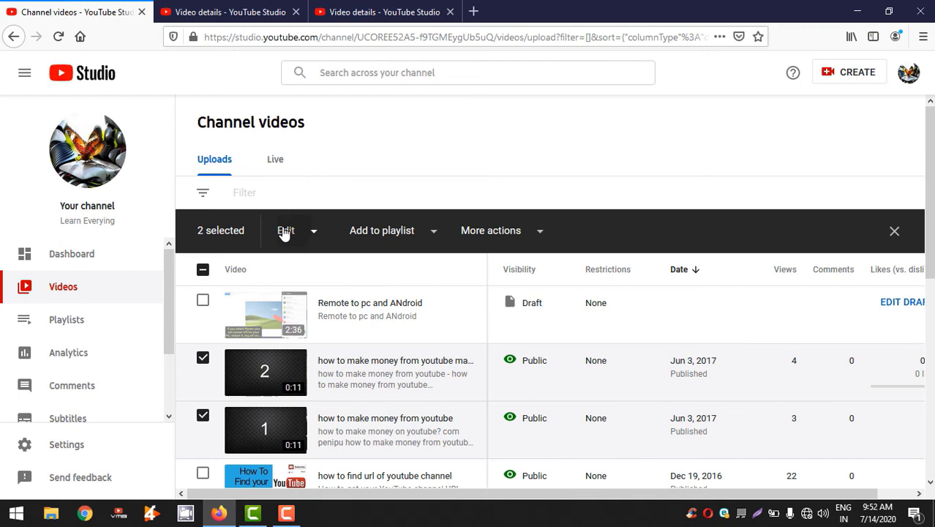
View the made-for-kids question of a bulk audience edit and the bulk captions certificate edit, cancelling each one
{"action": "left_click", "coordinate": [285, 233]}
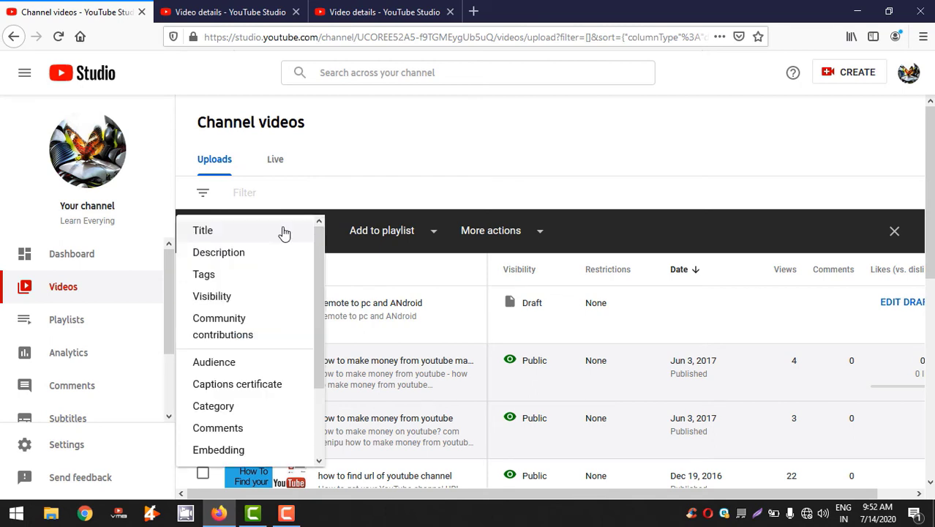
{"action": "left_click", "coordinate": [221, 366]}
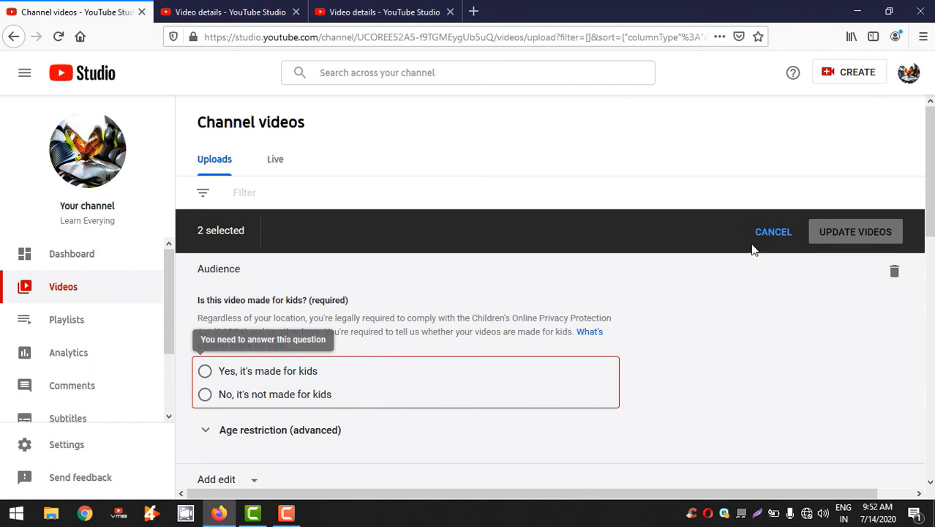
{"action": "left_click", "coordinate": [776, 239]}
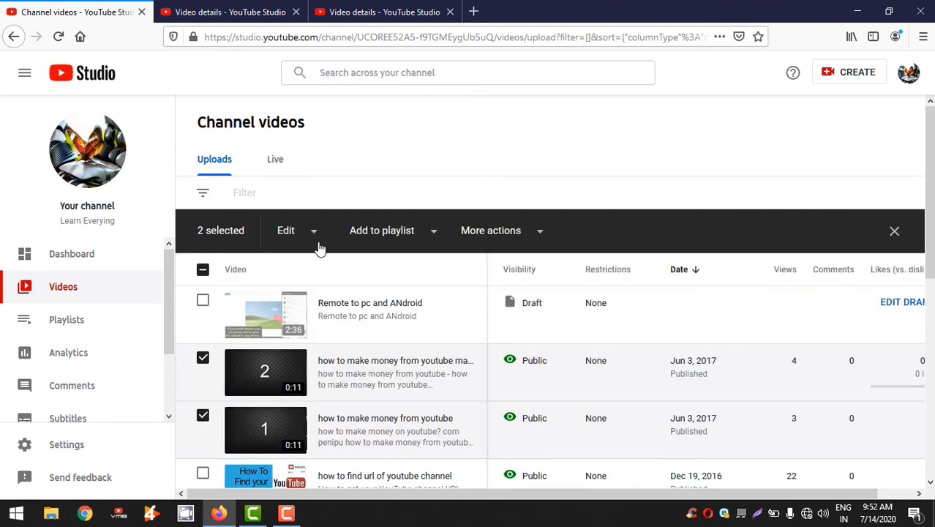
{"action": "left_click", "coordinate": [287, 231]}
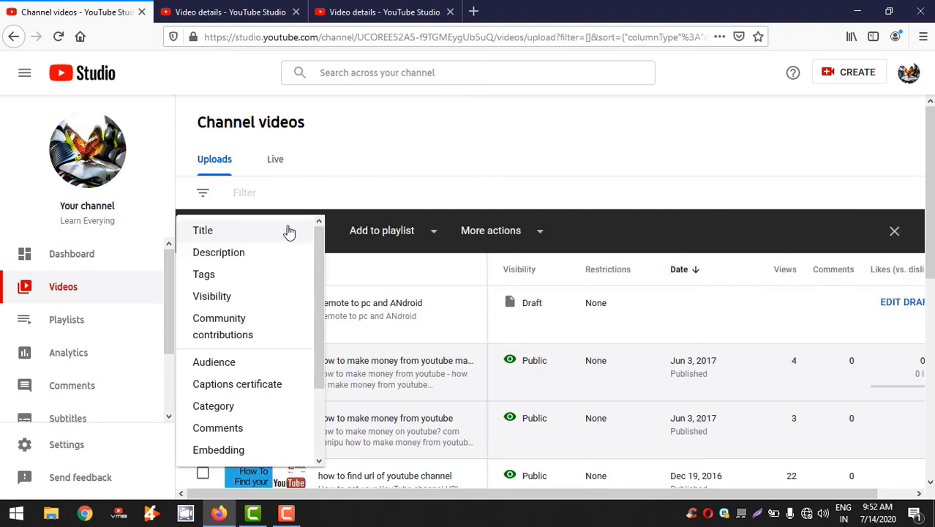
{"action": "left_click", "coordinate": [225, 389]}
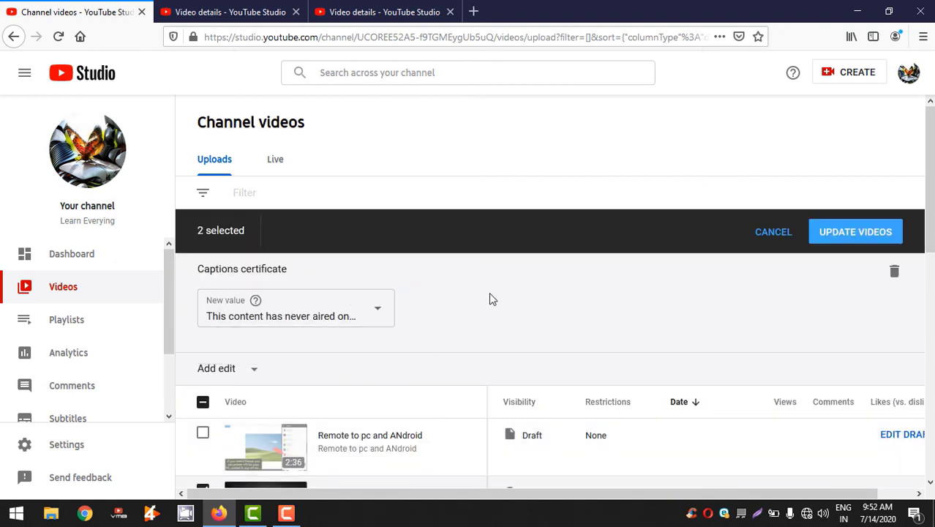
{"action": "left_click", "coordinate": [763, 233]}
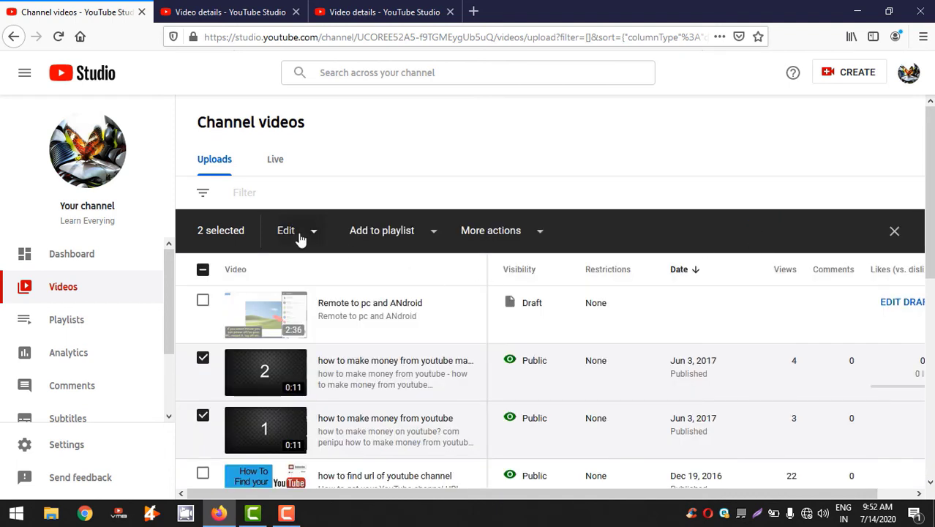
Show the available video categories in a bulk category edit, and cancel it without choosing one
{"action": "left_click", "coordinate": [300, 239]}
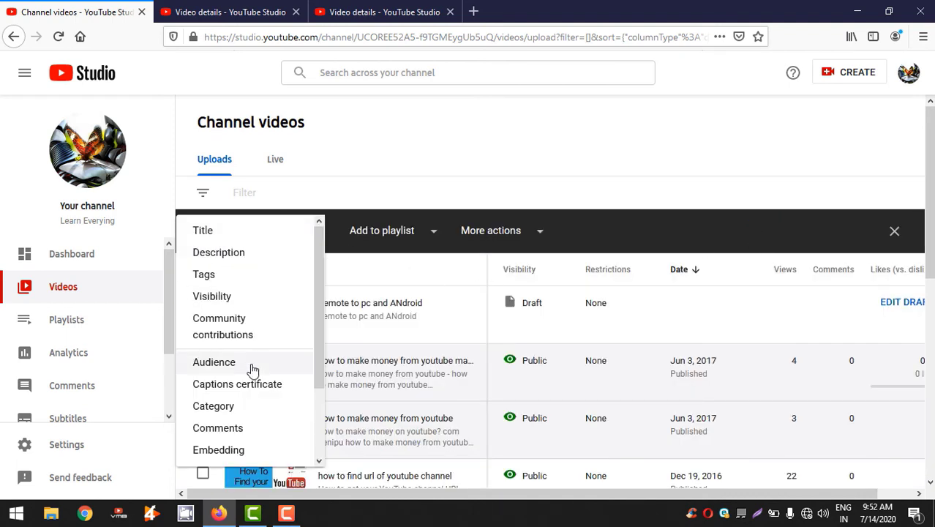
{"action": "left_click", "coordinate": [220, 413]}
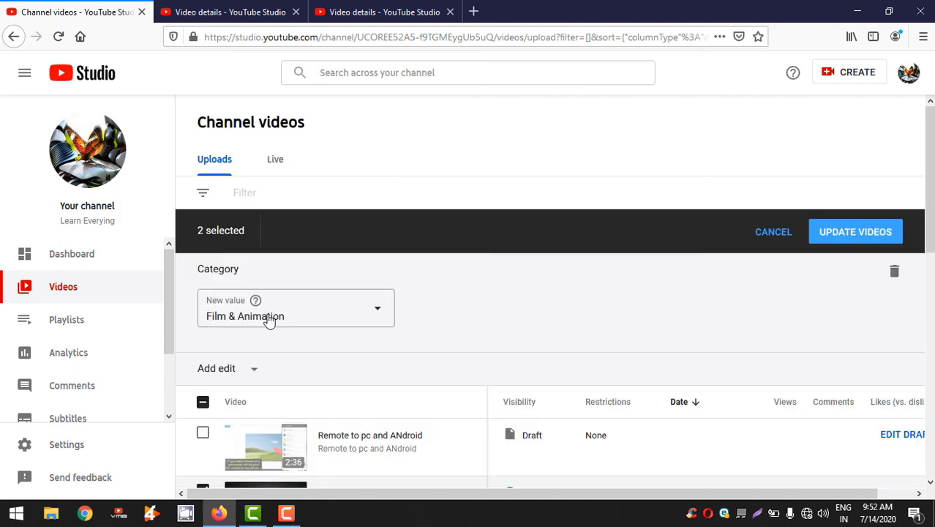
{"action": "left_click", "coordinate": [270, 322]}
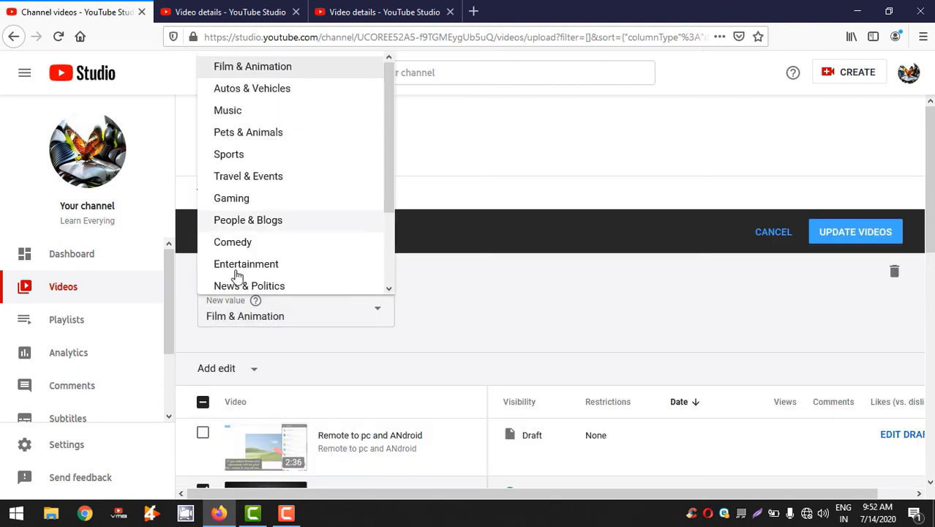
{"action": "left_click", "coordinate": [524, 159]}
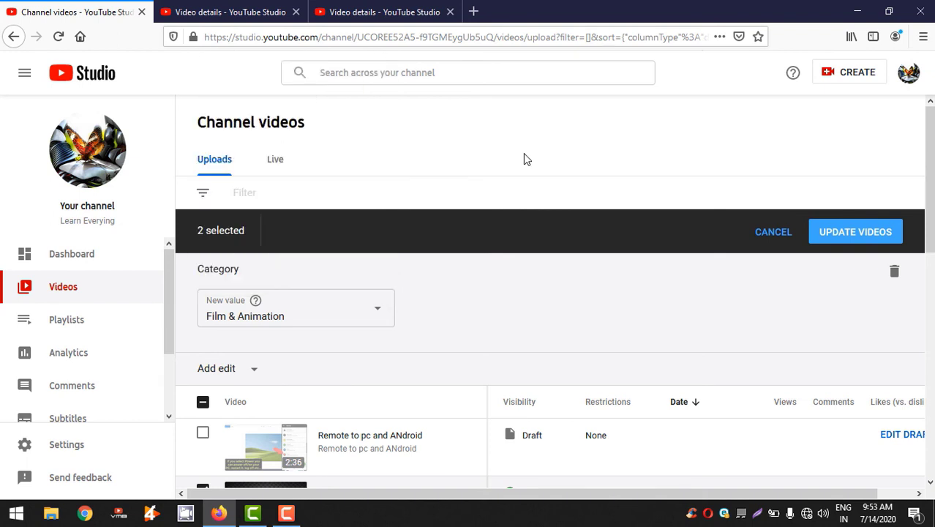
{"action": "left_click", "coordinate": [761, 241]}
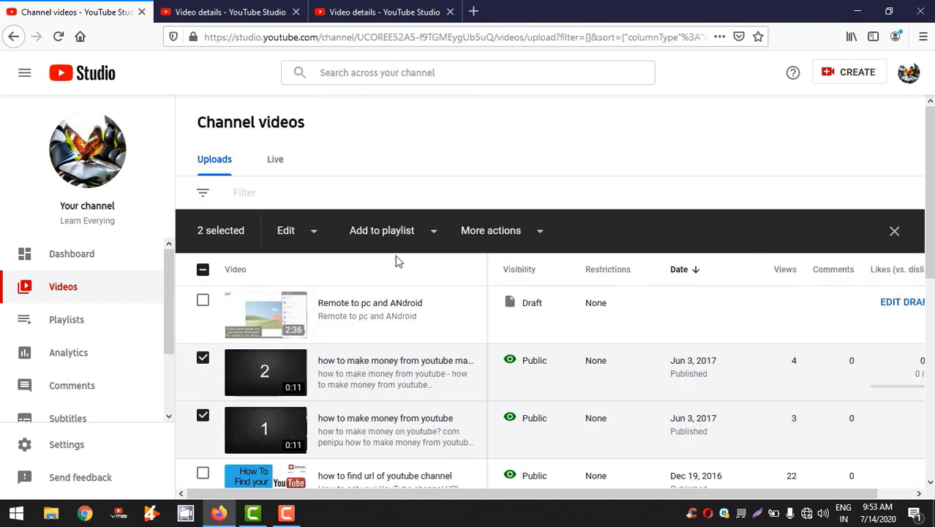
Show the comment moderation choices, from Allow all comments to Disable comments, in a bulk comments edit, and cancel it
{"action": "left_click", "coordinate": [288, 233]}
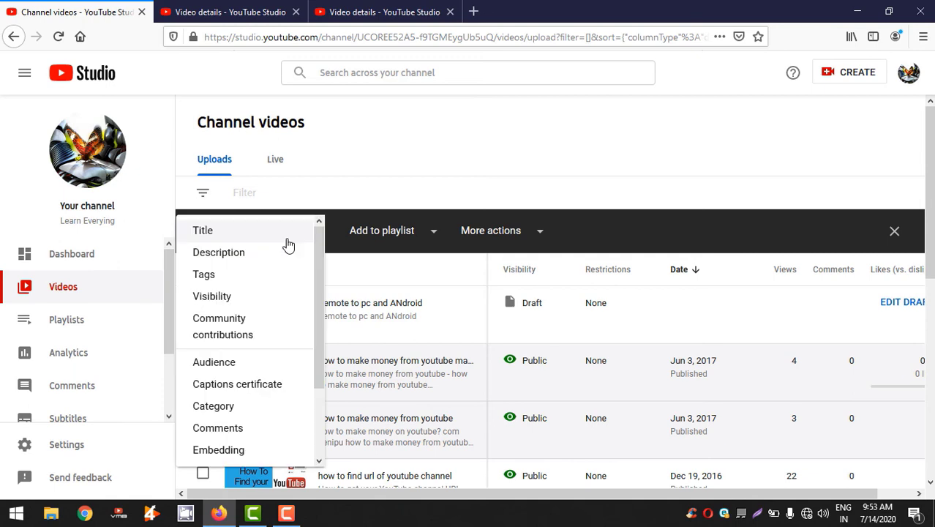
{"action": "left_click", "coordinate": [221, 432]}
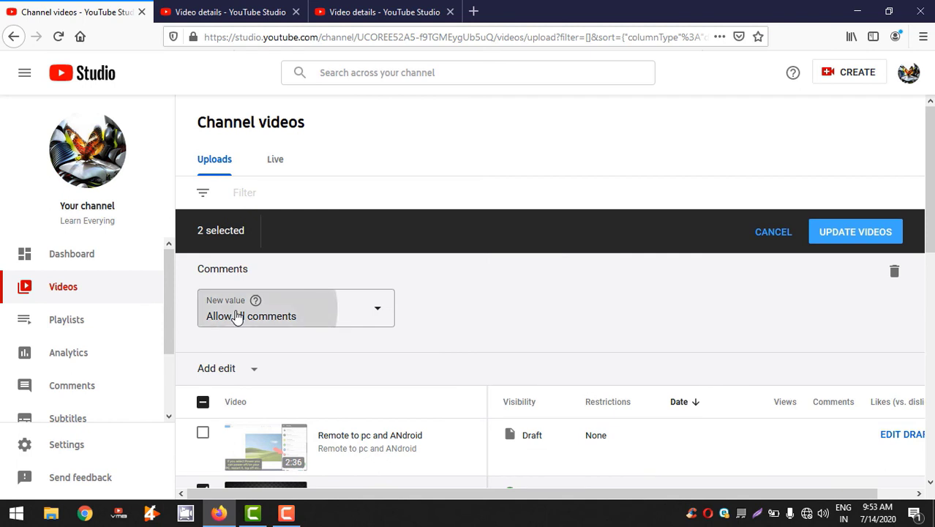
{"action": "left_click", "coordinate": [237, 316]}
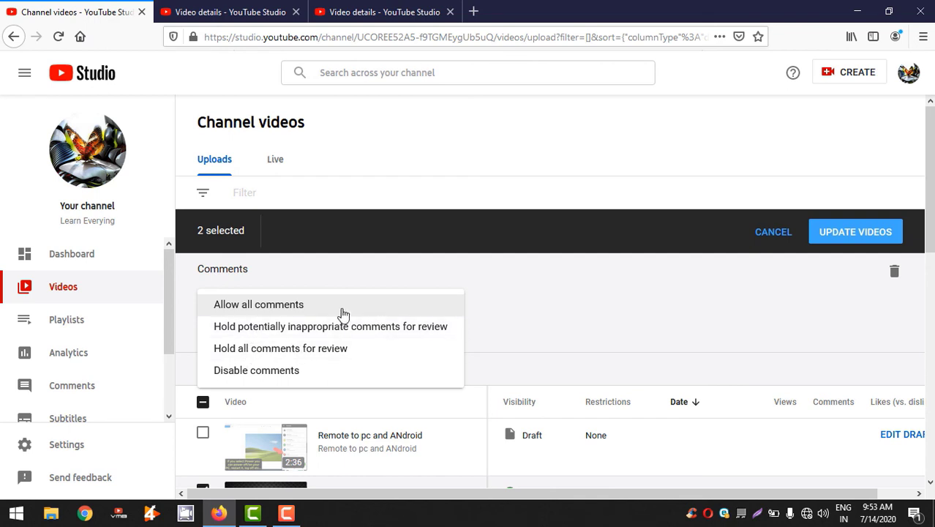
{"action": "left_click", "coordinate": [768, 237]}
{"action": "left_click", "coordinate": [769, 237]}
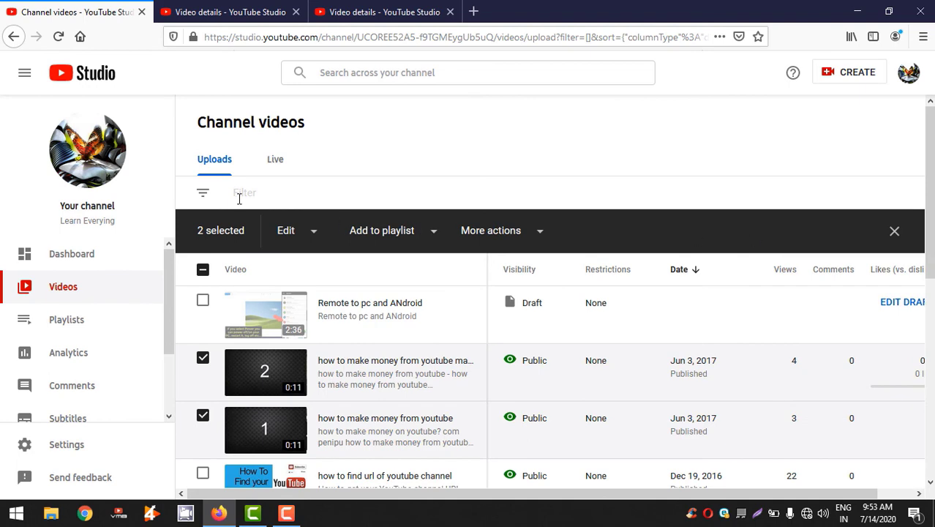
View the new value setting of a bulk embedding edit for the selected videos, and cancel it
{"action": "left_click", "coordinate": [286, 231]}
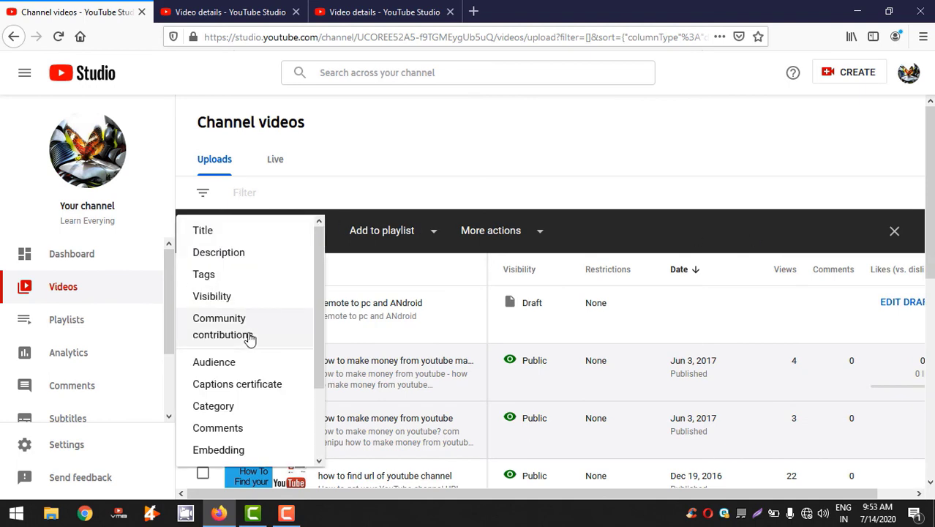
{"action": "left_click", "coordinate": [214, 450]}
{"action": "left_click", "coordinate": [239, 320]}
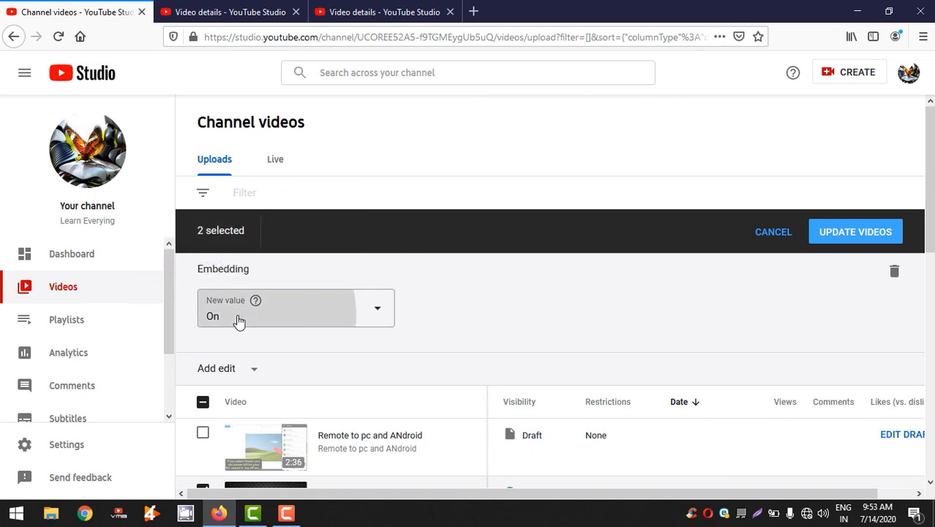
{"action": "left_click", "coordinate": [448, 306]}
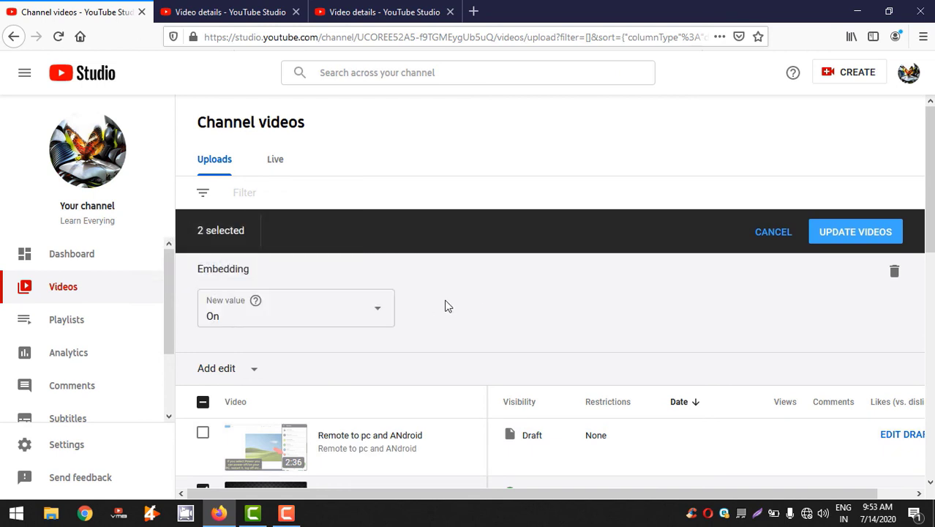
{"action": "left_click", "coordinate": [773, 232]}
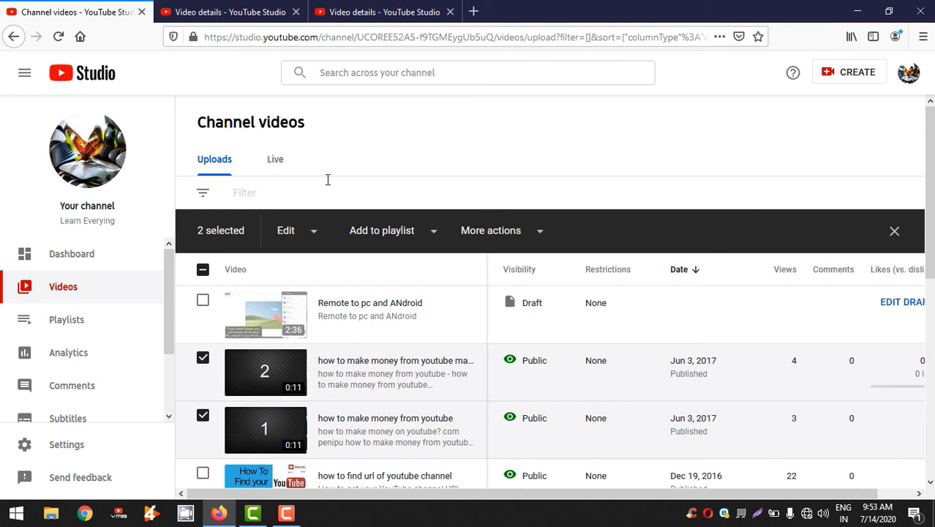
View the bulk license edit for the two selected videos, and cancel it
{"action": "left_click", "coordinate": [304, 240]}
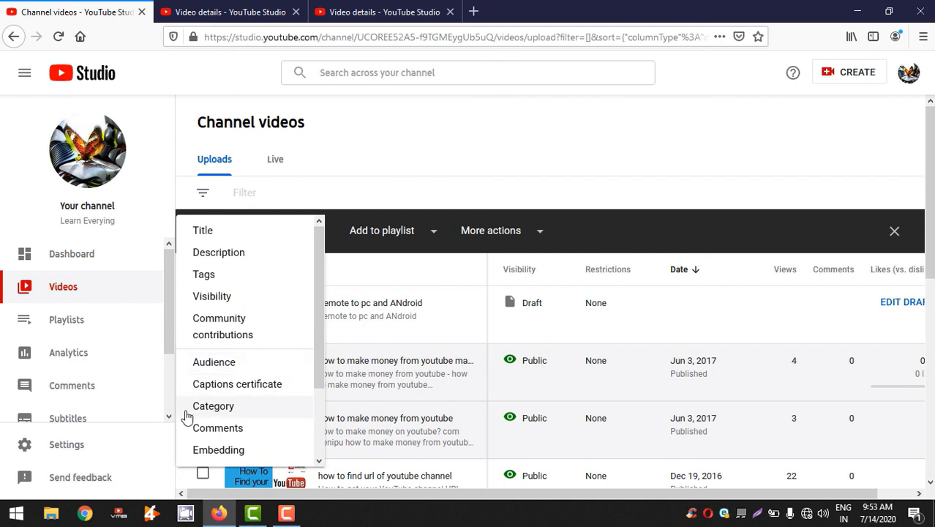
{"action": "left_click_drag", "start_coordinate": [324, 359], "coordinate": [323, 431]}
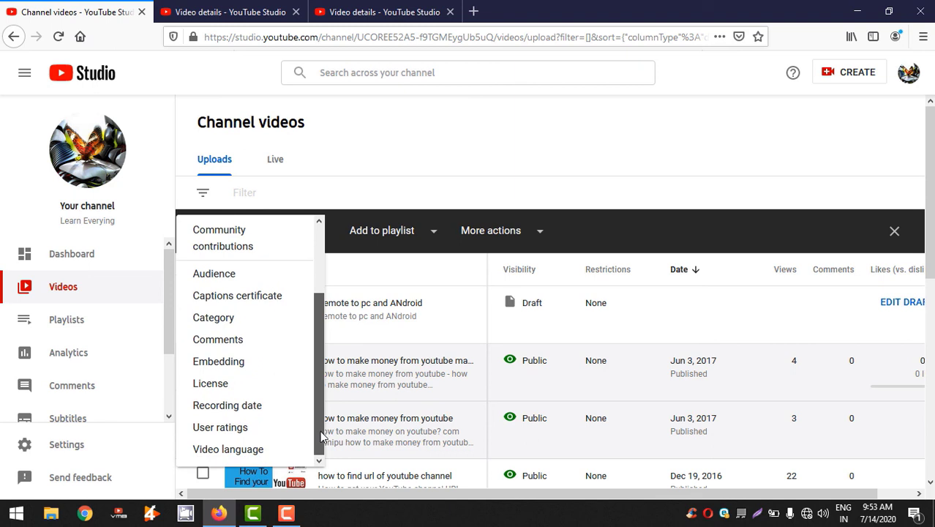
{"action": "left_click", "coordinate": [231, 388]}
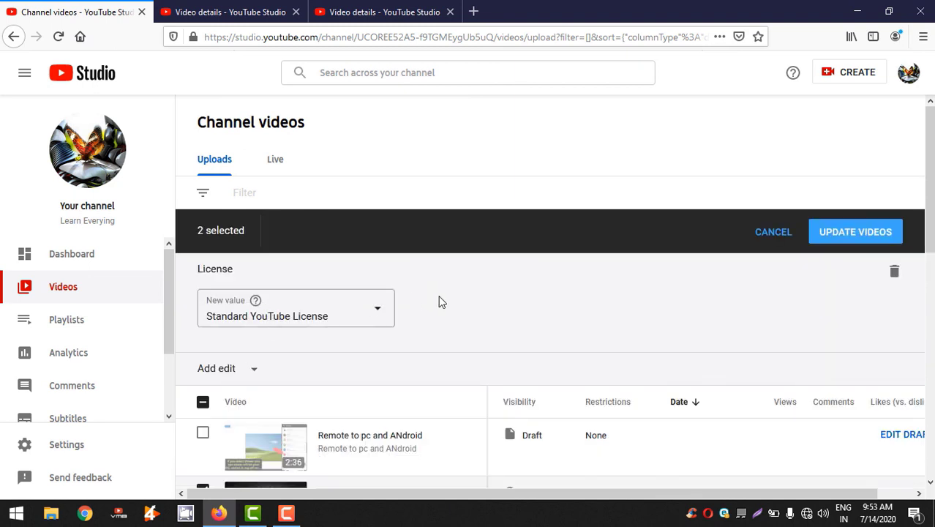
{"action": "left_click", "coordinate": [774, 233]}
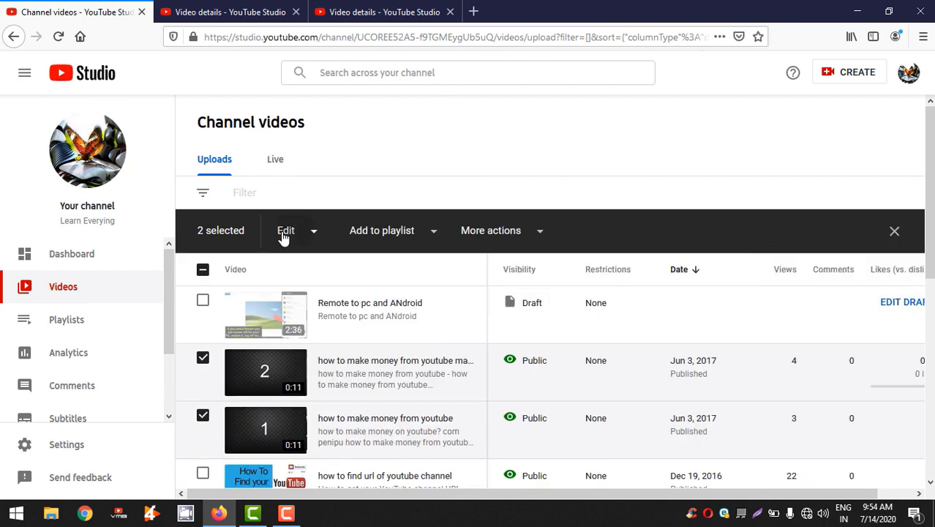
Show the On and Off choices of a bulk user ratings edit, and cancel it
{"action": "left_click", "coordinate": [284, 238]}
{"action": "left_click_drag", "start_coordinate": [319, 322], "coordinate": [317, 392]}
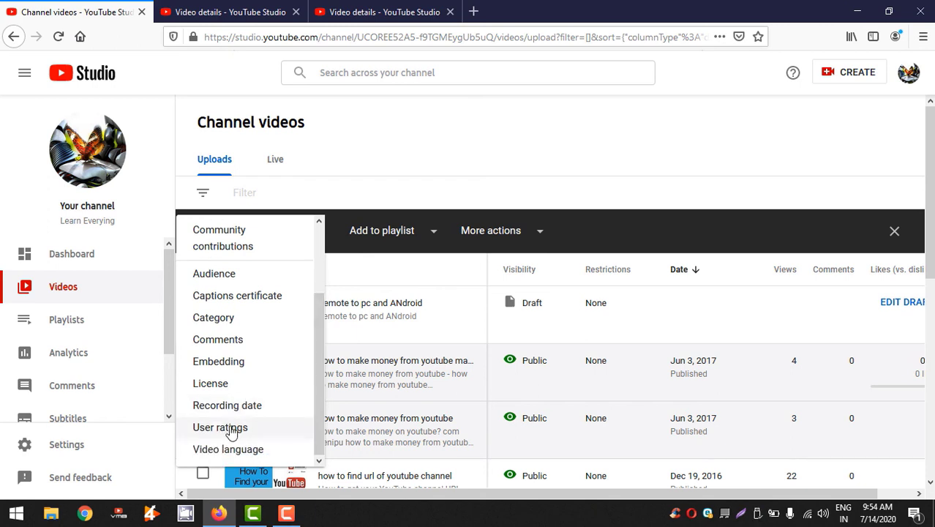
{"action": "left_click", "coordinate": [229, 431]}
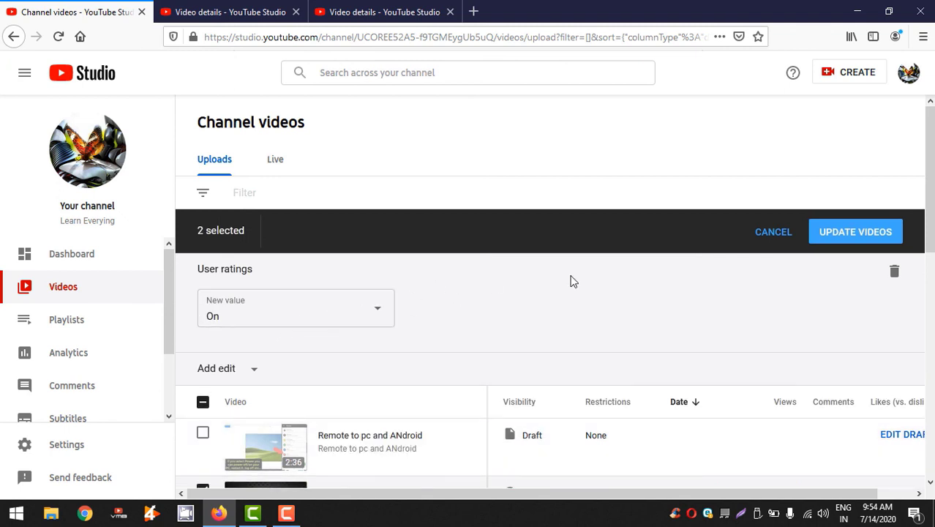
{"action": "left_click", "coordinate": [352, 318]}
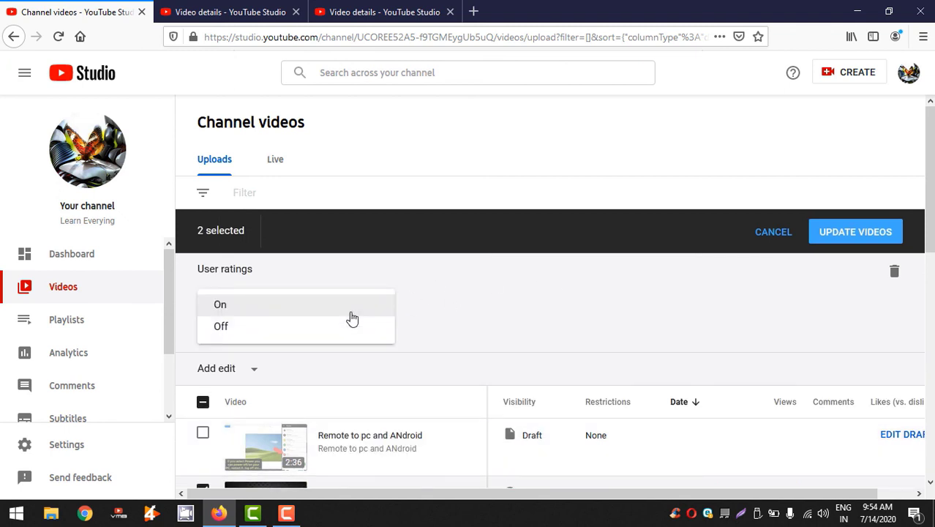
{"action": "left_click", "coordinate": [600, 296]}
{"action": "left_click", "coordinate": [774, 233]}
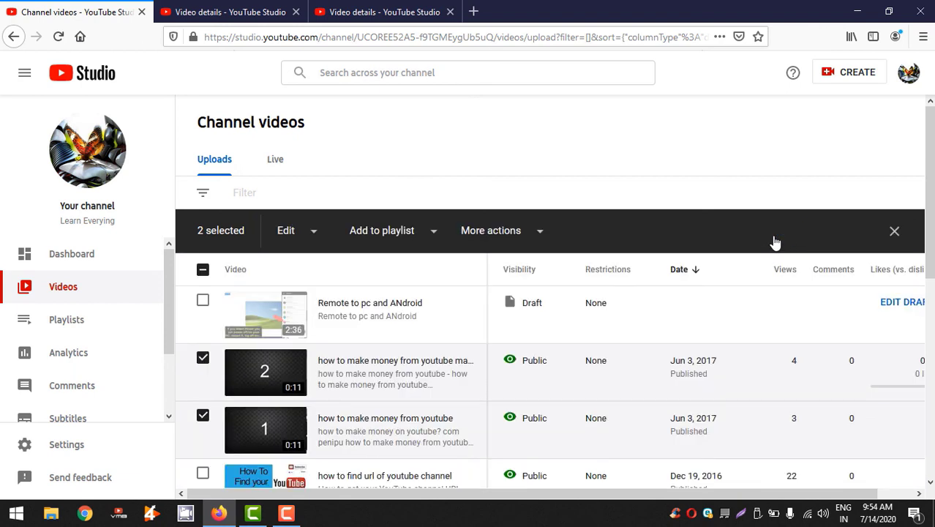
Review the full list of bulk-editable fields down to Video language, and close it without choosing one
{"action": "left_click", "coordinate": [293, 241]}
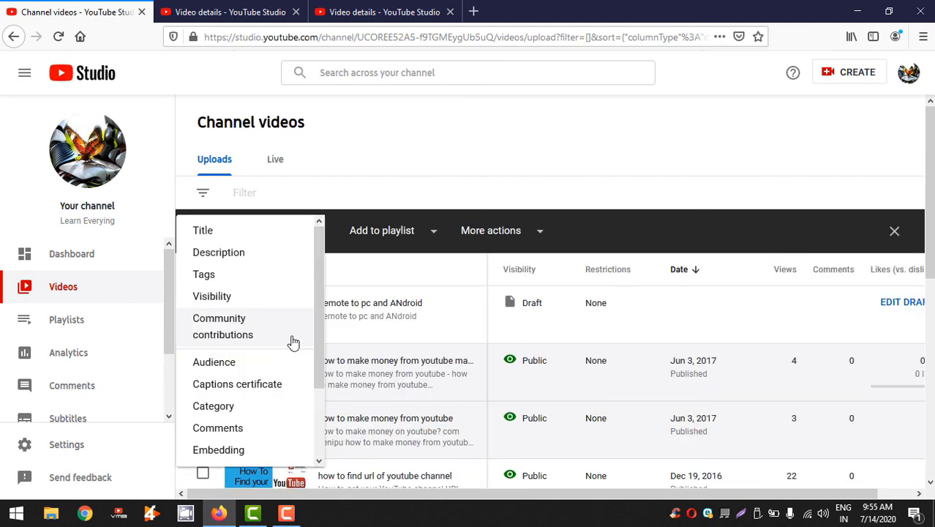
{"action": "left_click_drag", "start_coordinate": [318, 343], "coordinate": [317, 424]}
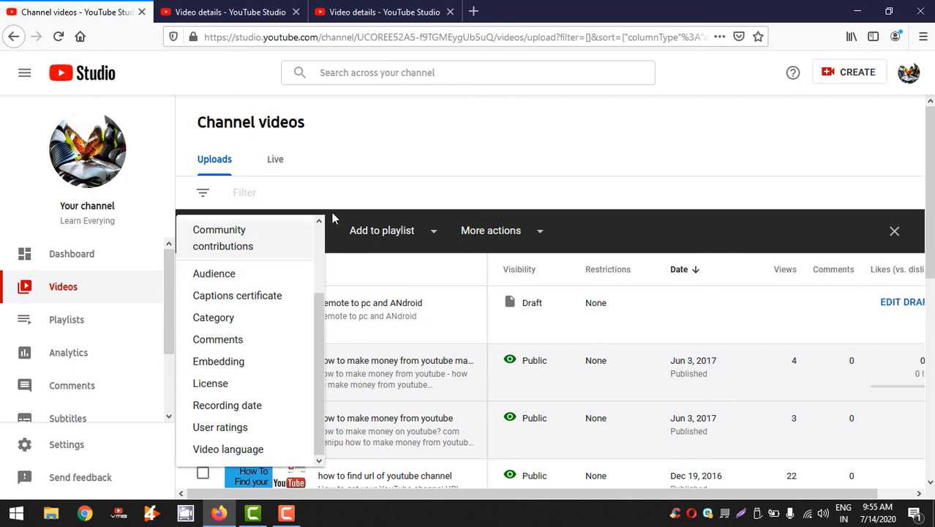
{"action": "left_click", "coordinate": [422, 127]}
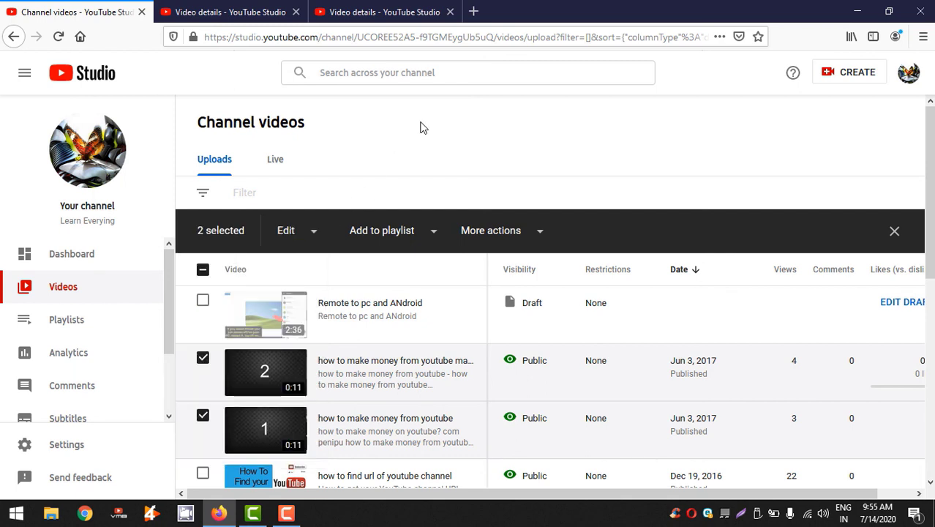